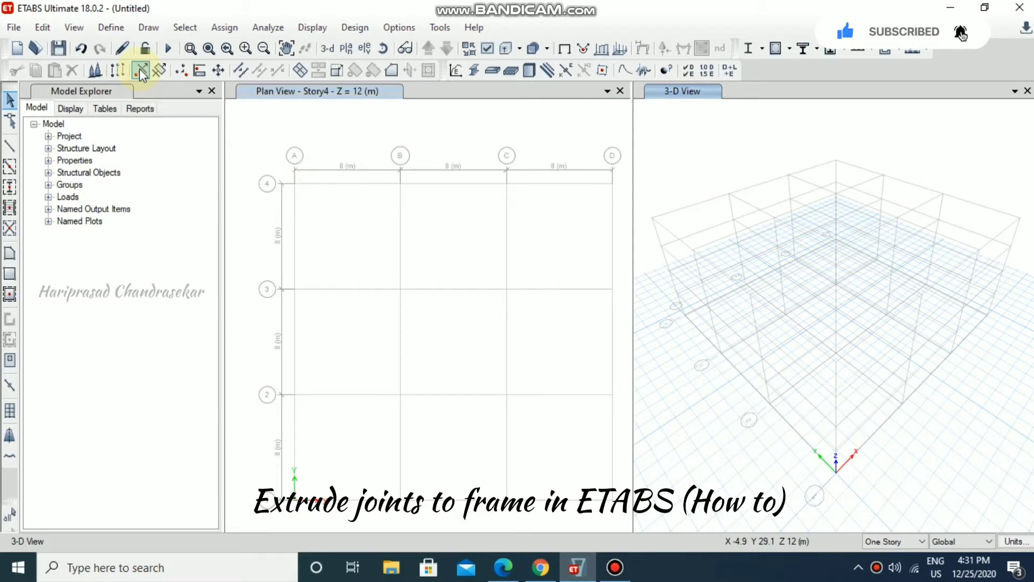
Open the Edit menu to reach the Extrude Joints to Frames command
click(43, 27)
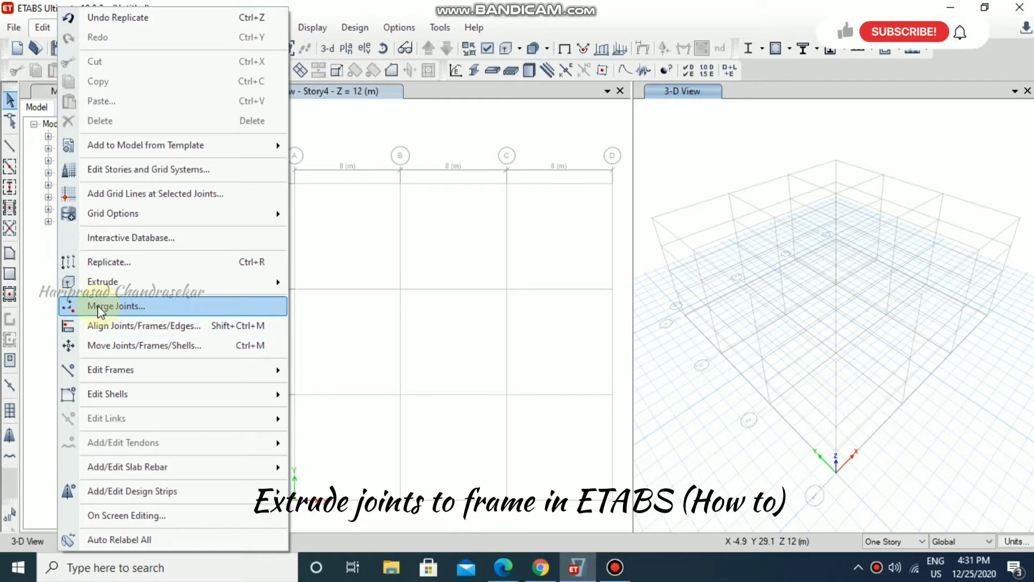
mouse_move(103, 282)
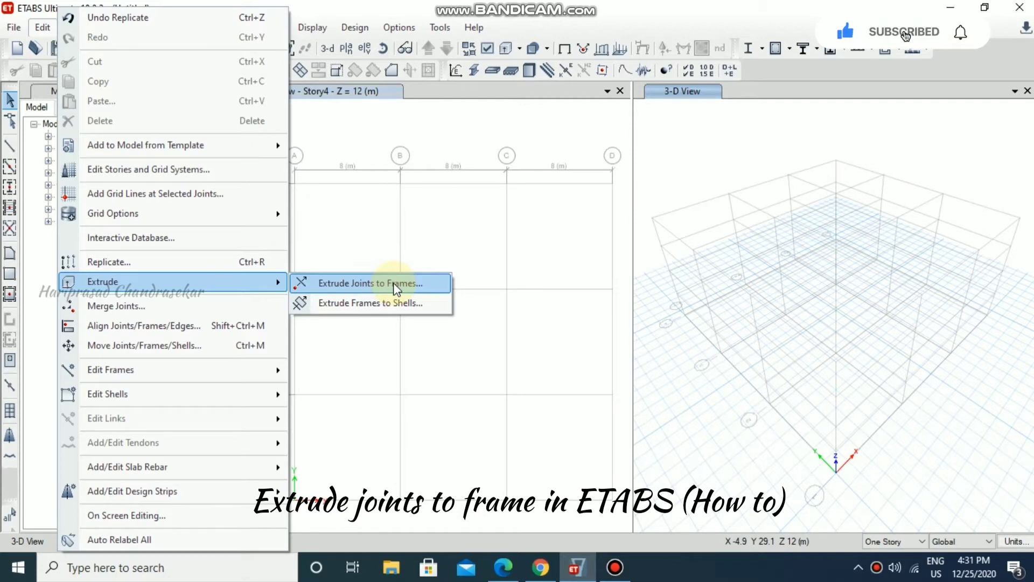
Close the Edit menu, then open and dismiss the snapping dropdown and toolbar menu
click(340, 210)
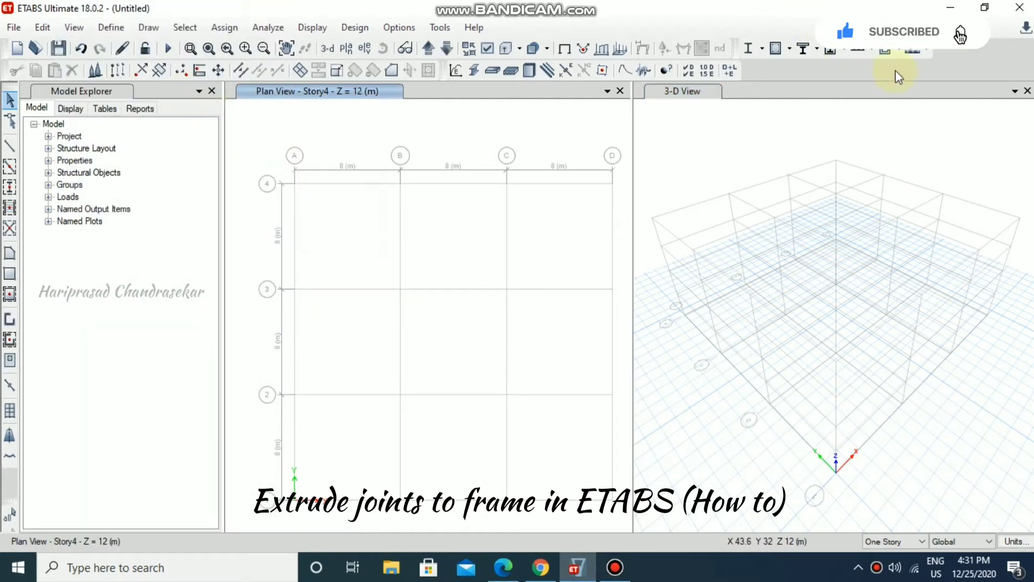
click(898, 51)
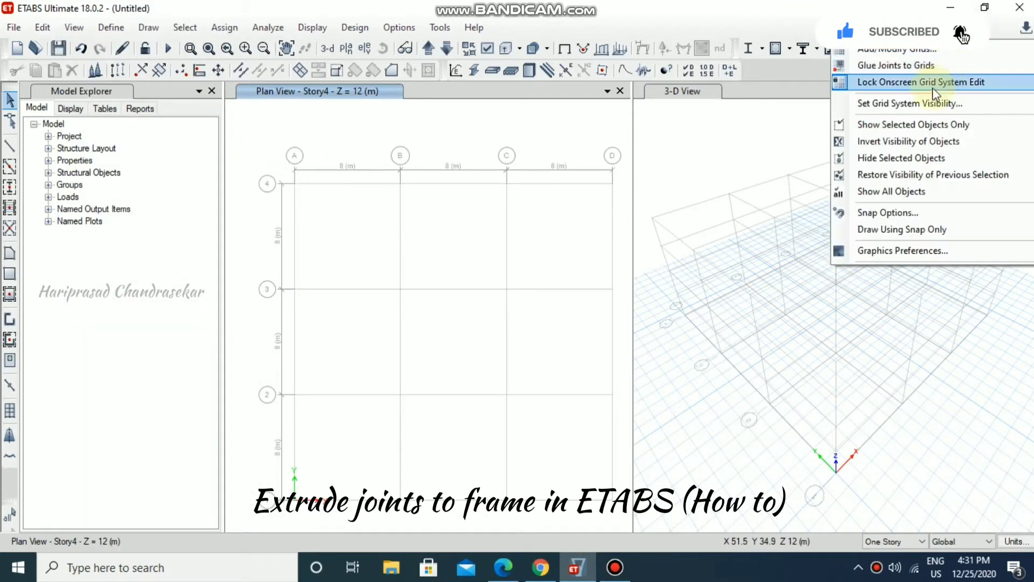
right_click(809, 79)
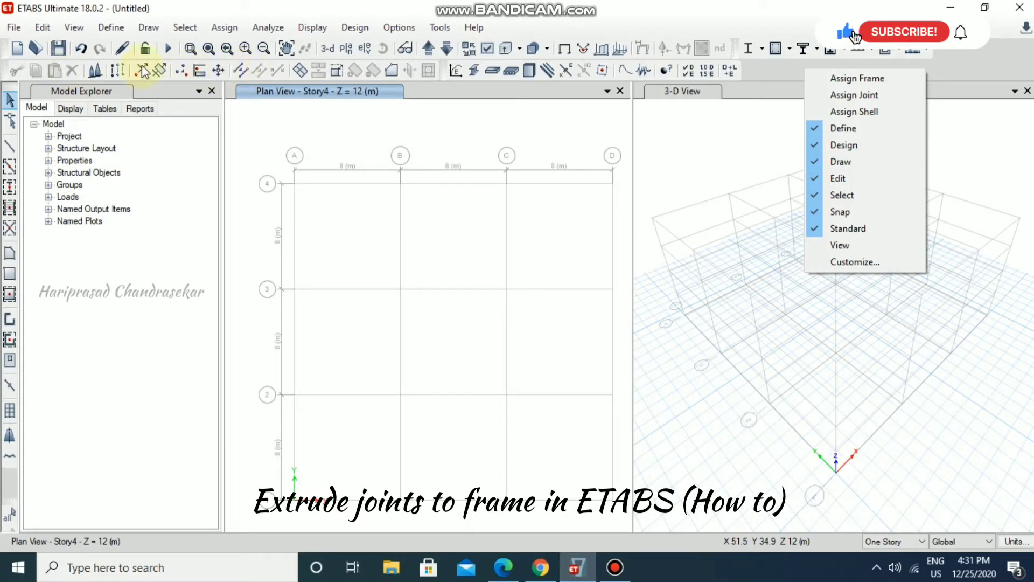
click(307, 215)
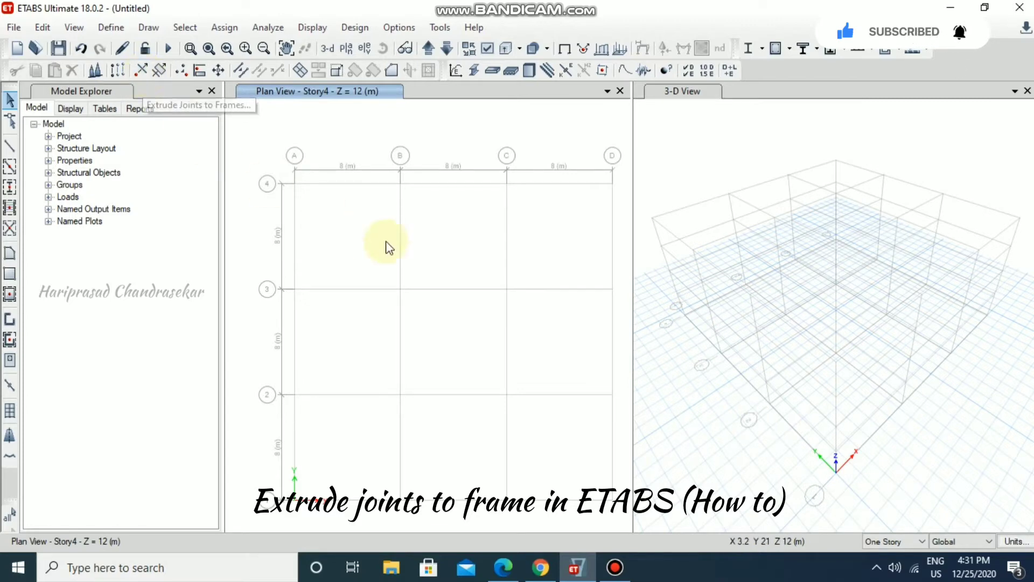
Draw an 8 m beam on grid 3 from A3 to B3 and exit draw mode
click(11, 148)
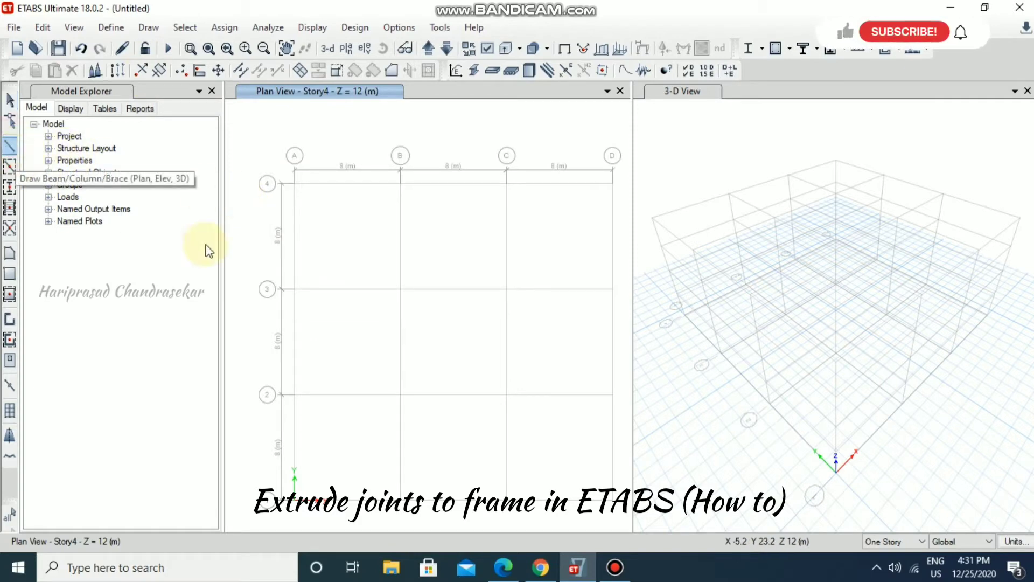
click(294, 289)
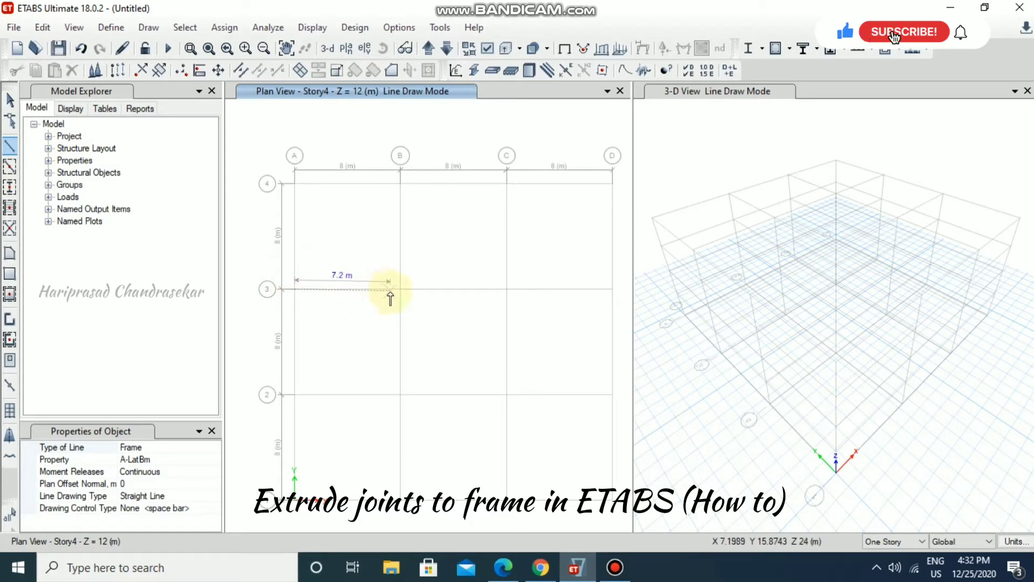
click(399, 289)
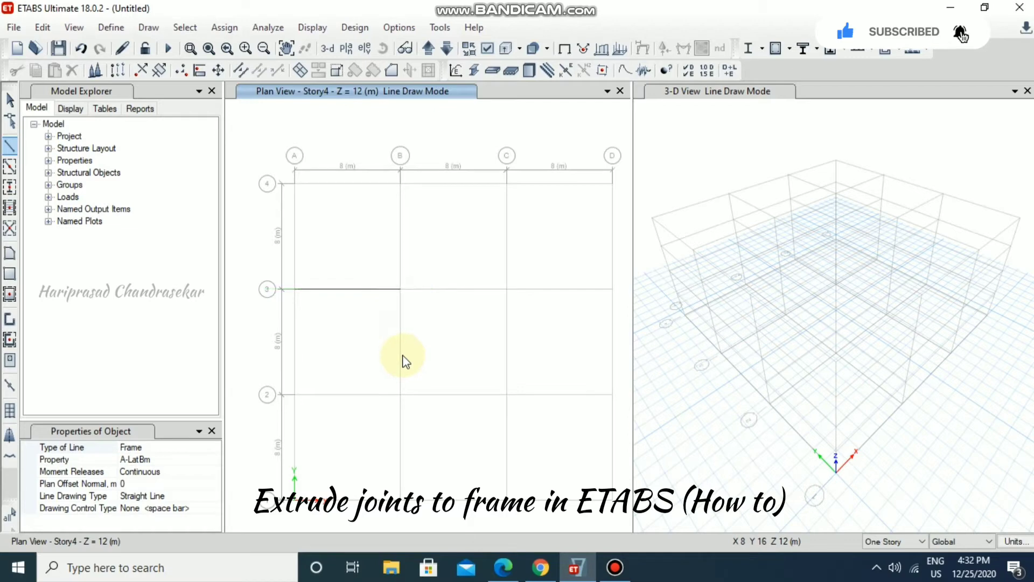
key(Escape)
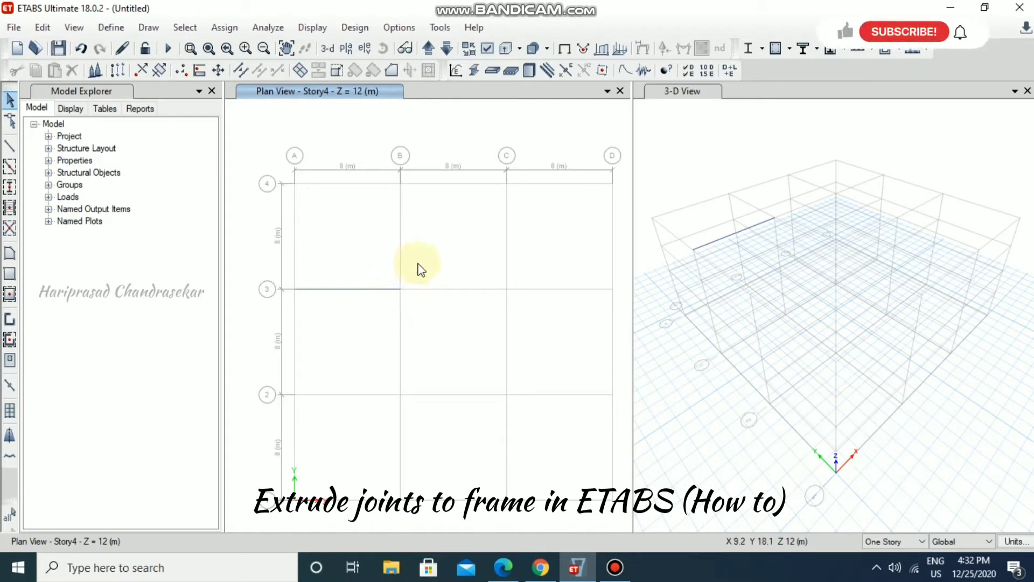
Extrude joint B3 into one frame with dy 4 toward grid 4
drag(390, 272, 416, 316)
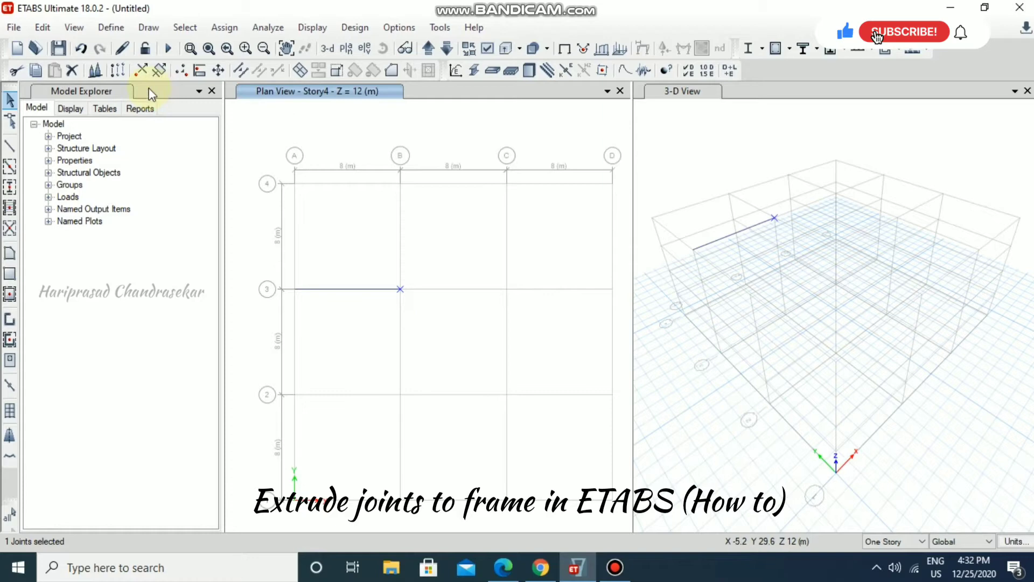
click(141, 72)
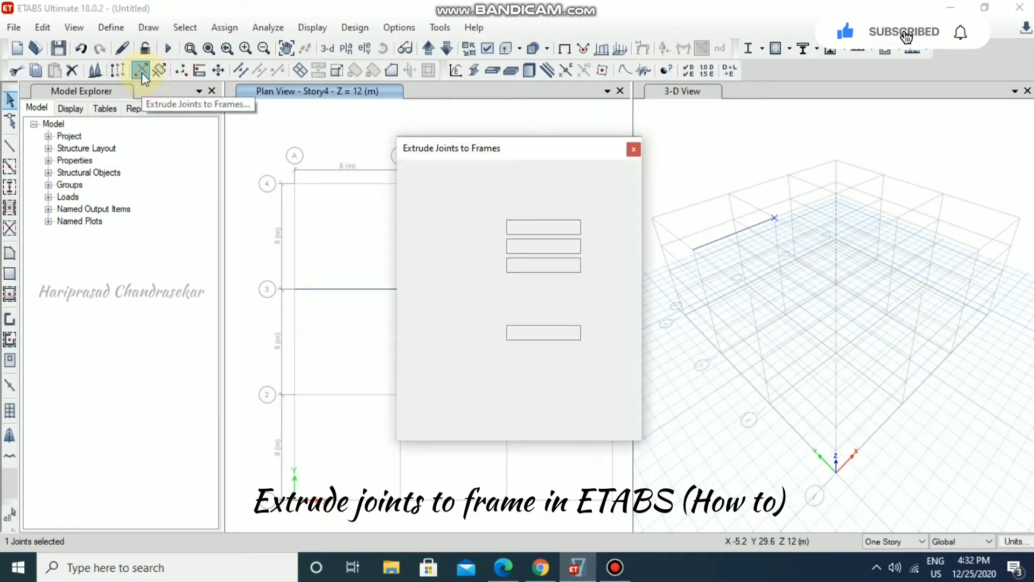
drag(496, 148, 653, 158)
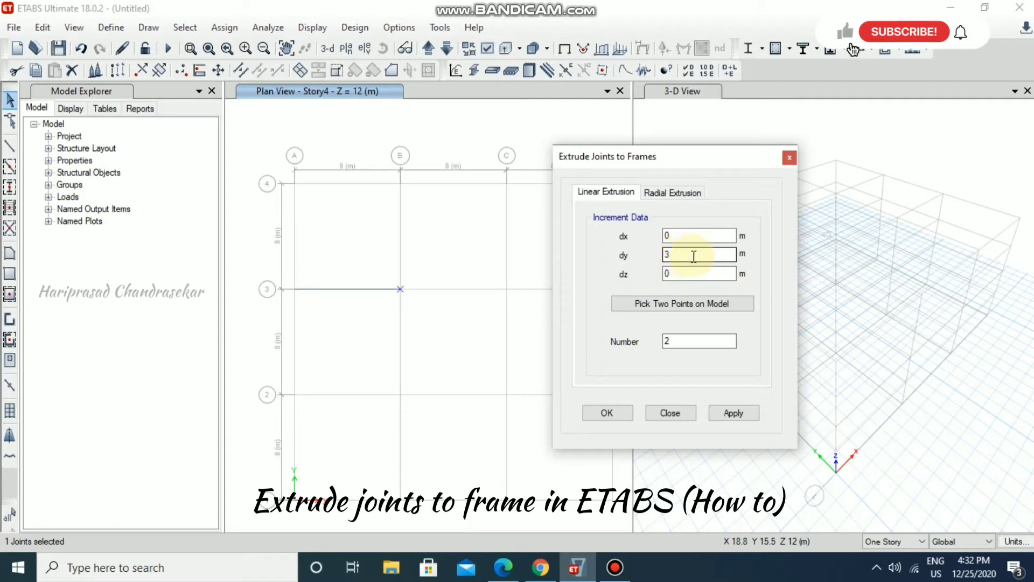
drag(695, 256, 637, 260)
text(4)
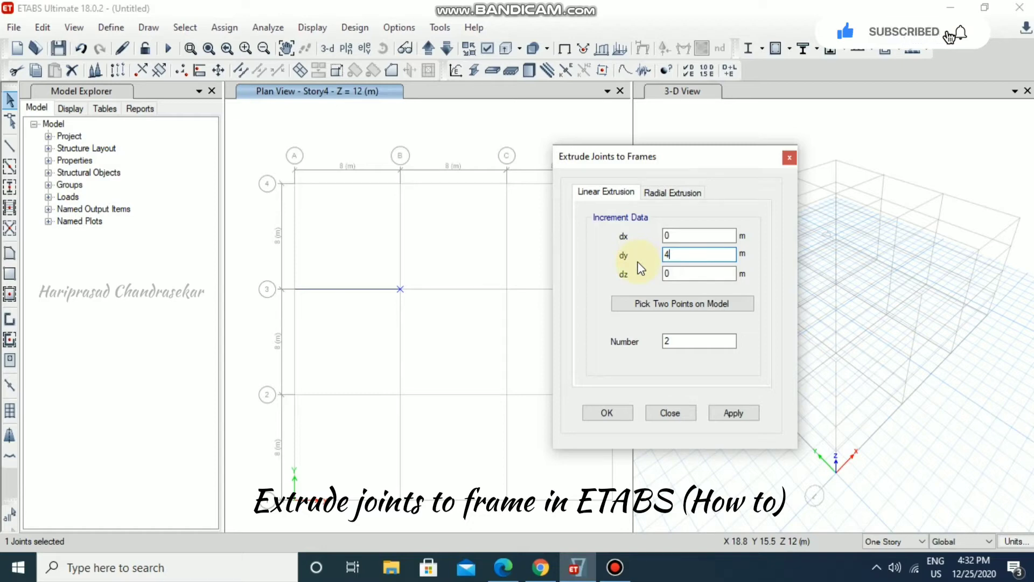
drag(693, 341, 630, 343)
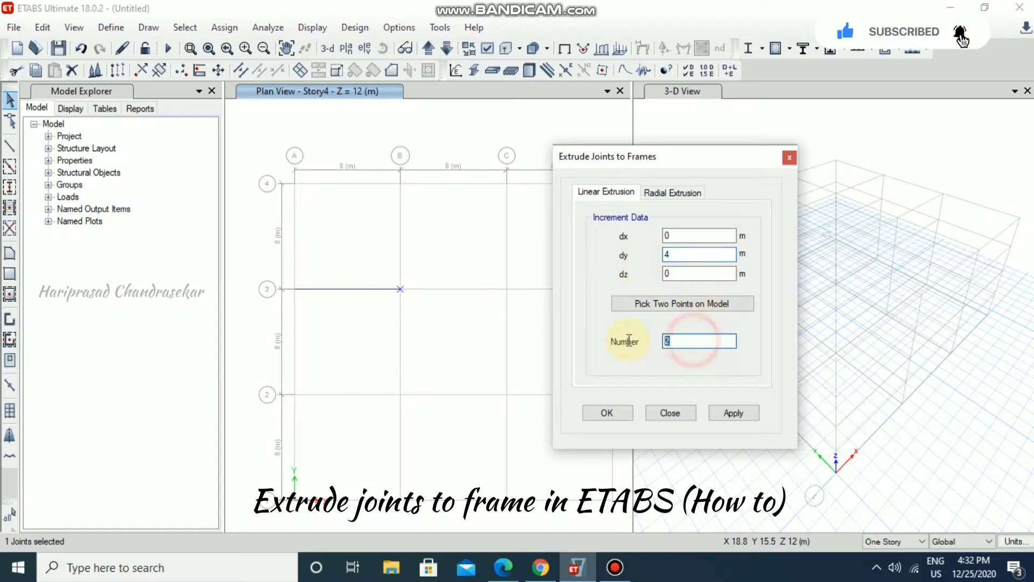
text(1)
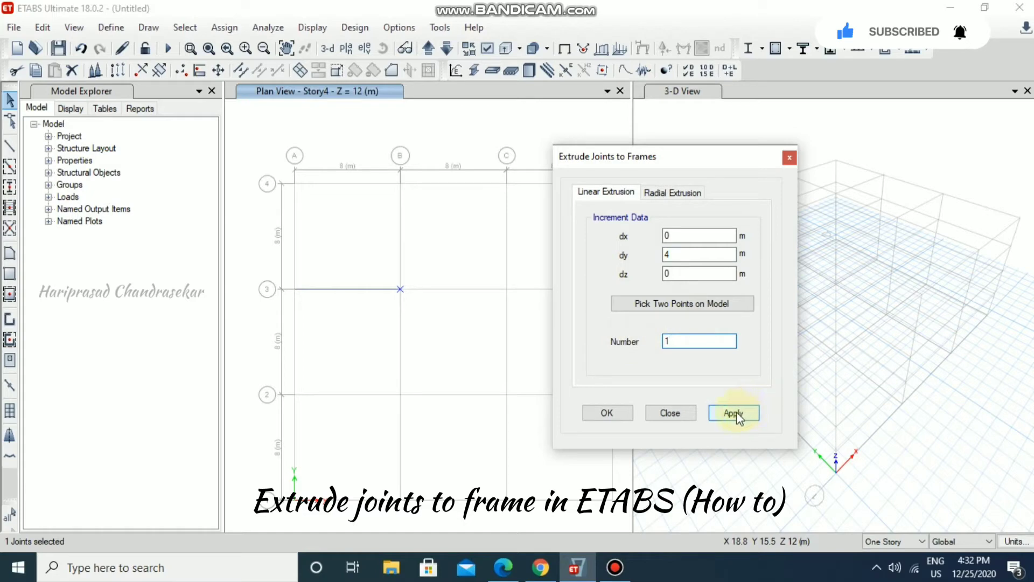
click(736, 412)
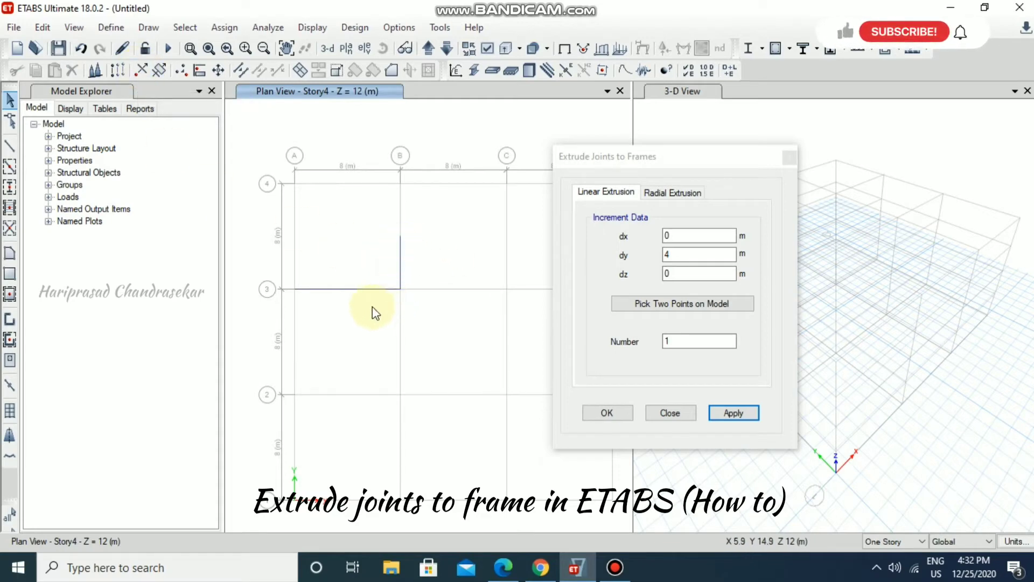
Extrude joint B3 into two frames with dy -4 down to grid 2
click(399, 287)
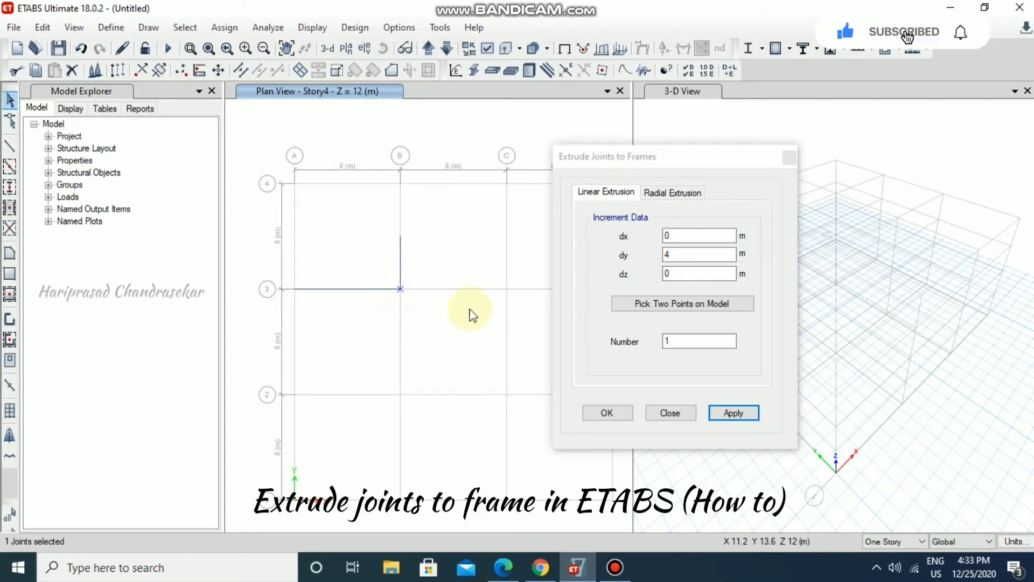
double_click(699, 255)
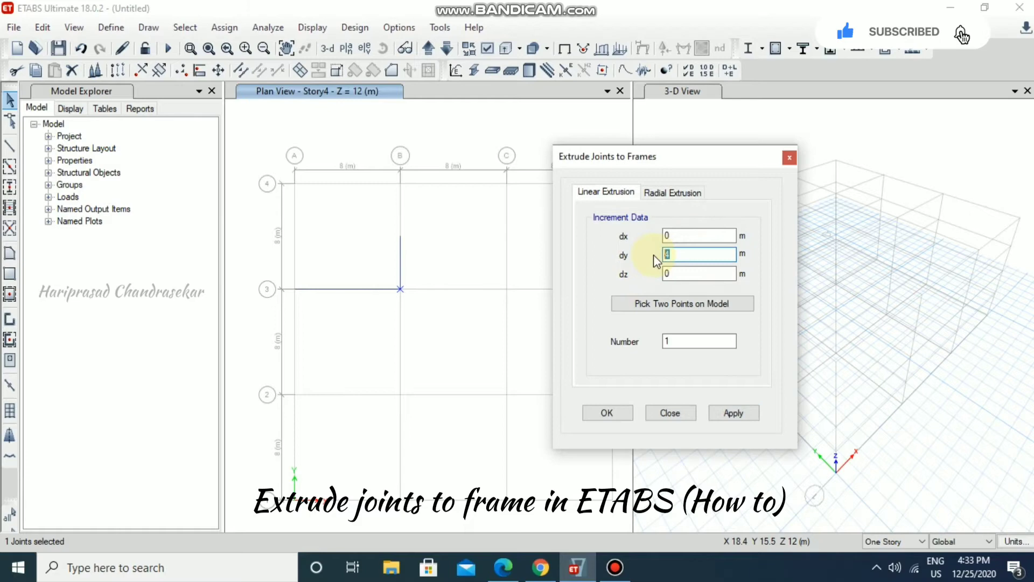
text(-4)
double_click(682, 340)
text(2)
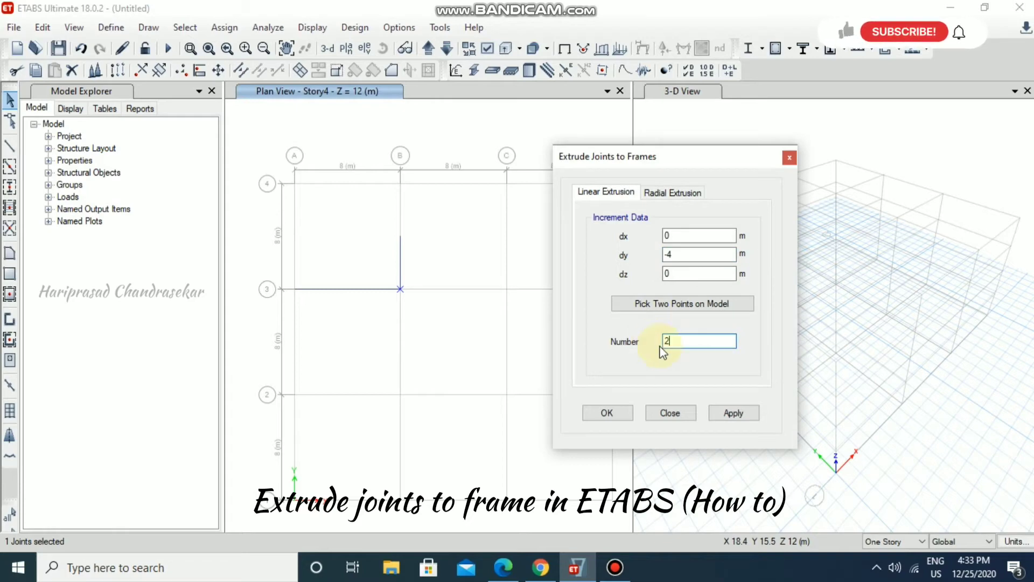
click(734, 413)
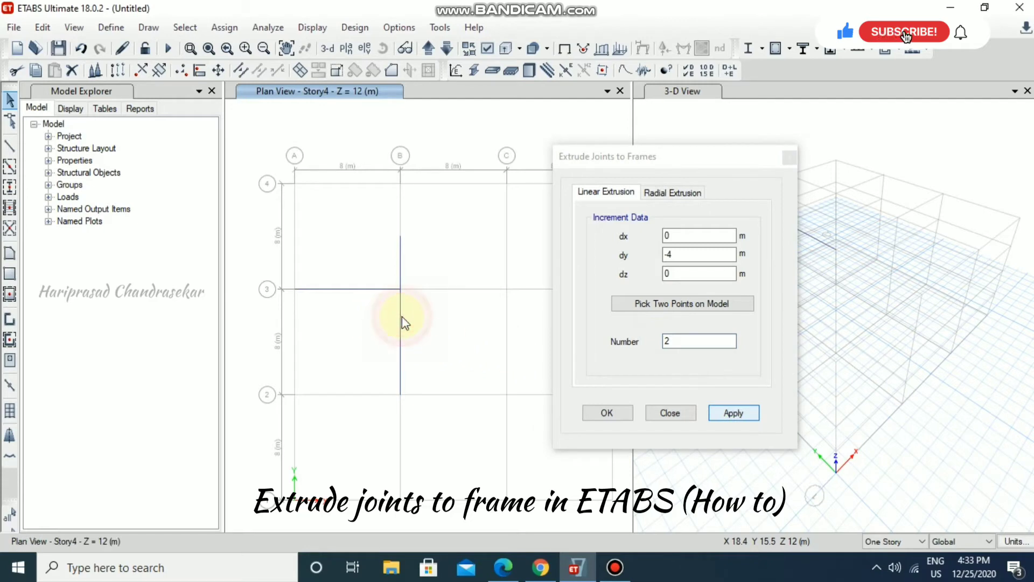
Select and then clear the two new frames below B3 to check them
click(401, 340)
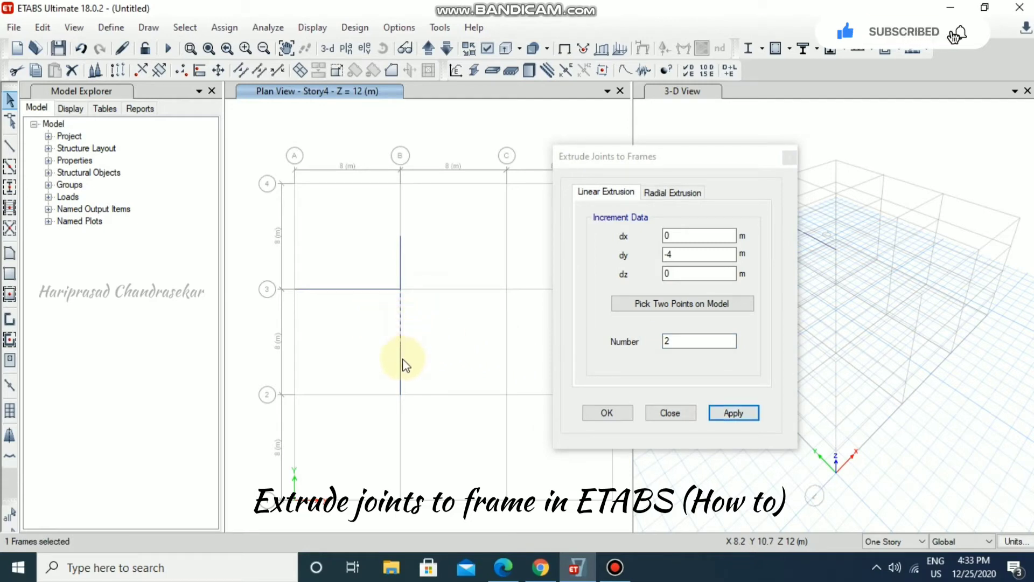
click(404, 360)
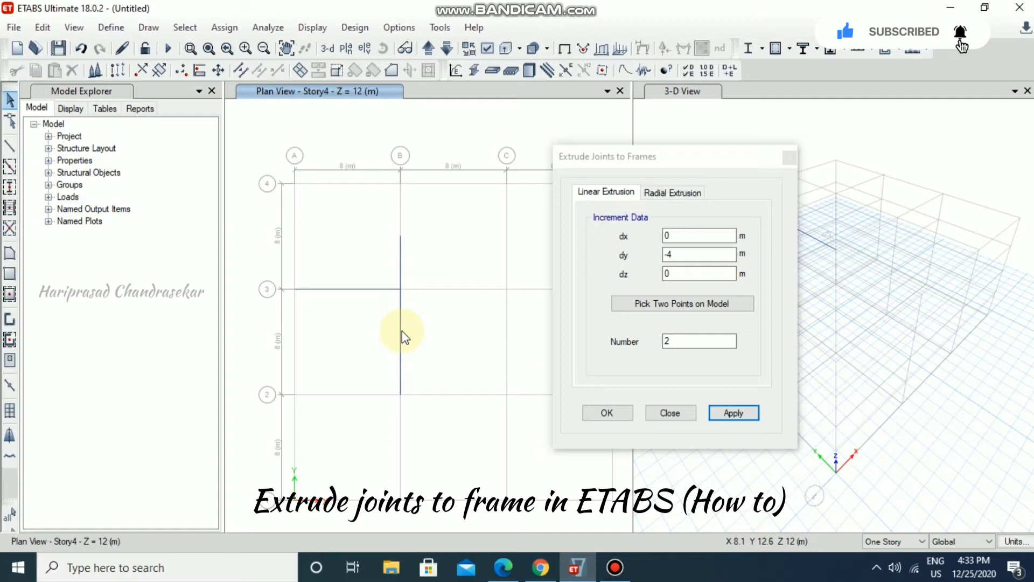
click(402, 327)
click(402, 360)
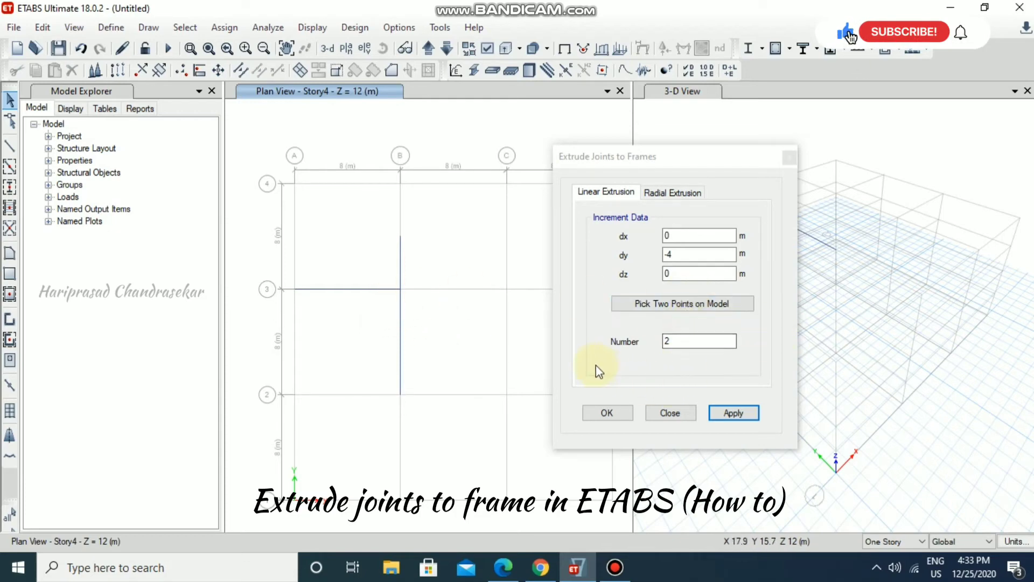
Extrude joint B3 into two 8 m frames along grid 3, picking B3 to C3
click(677, 306)
click(402, 289)
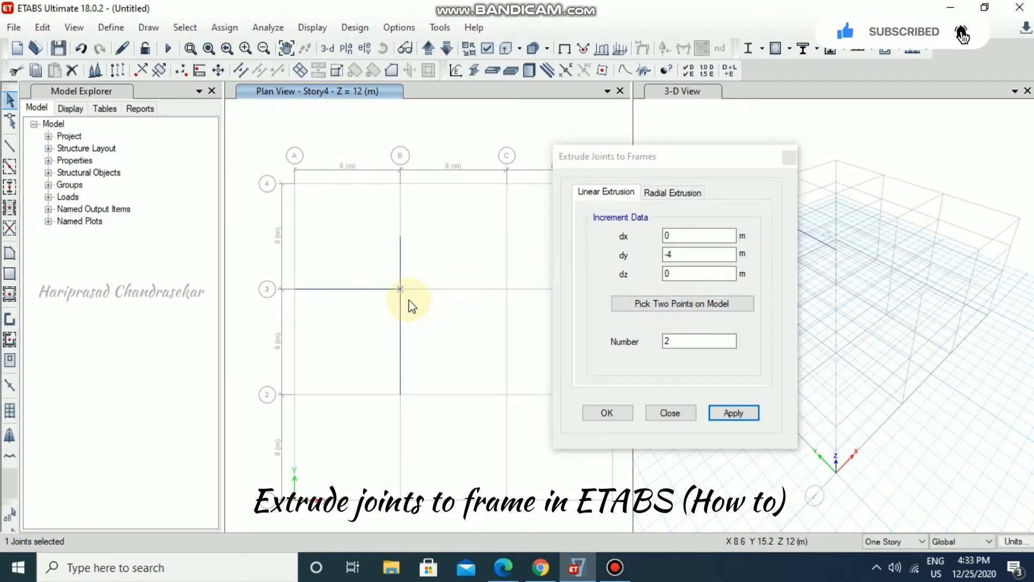
click(706, 309)
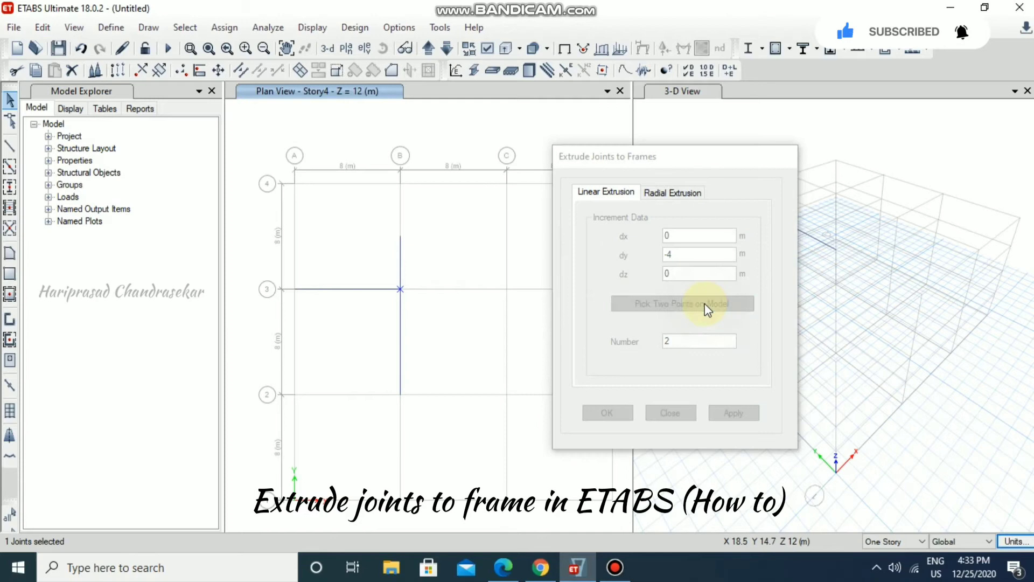
click(401, 290)
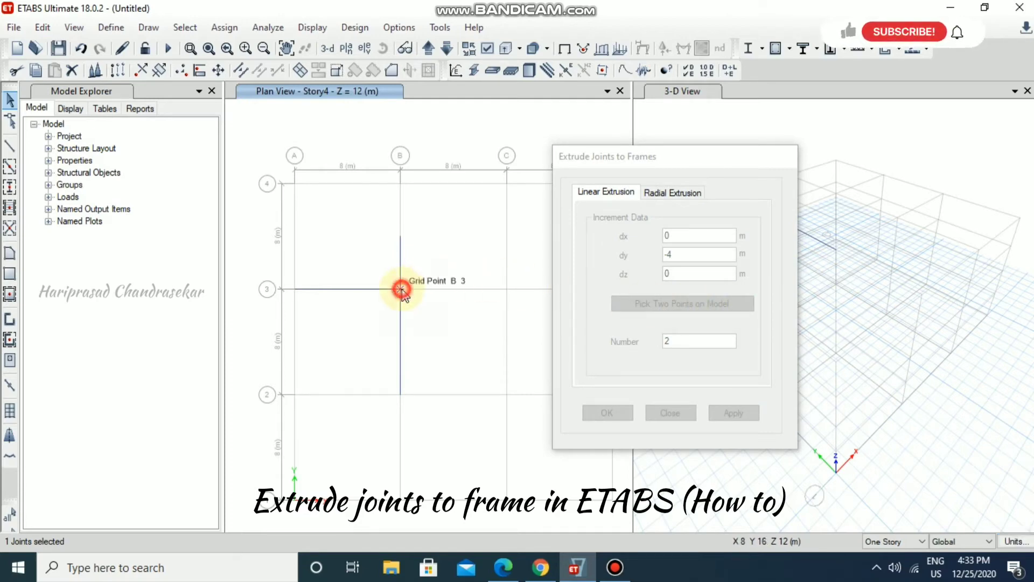
click(503, 288)
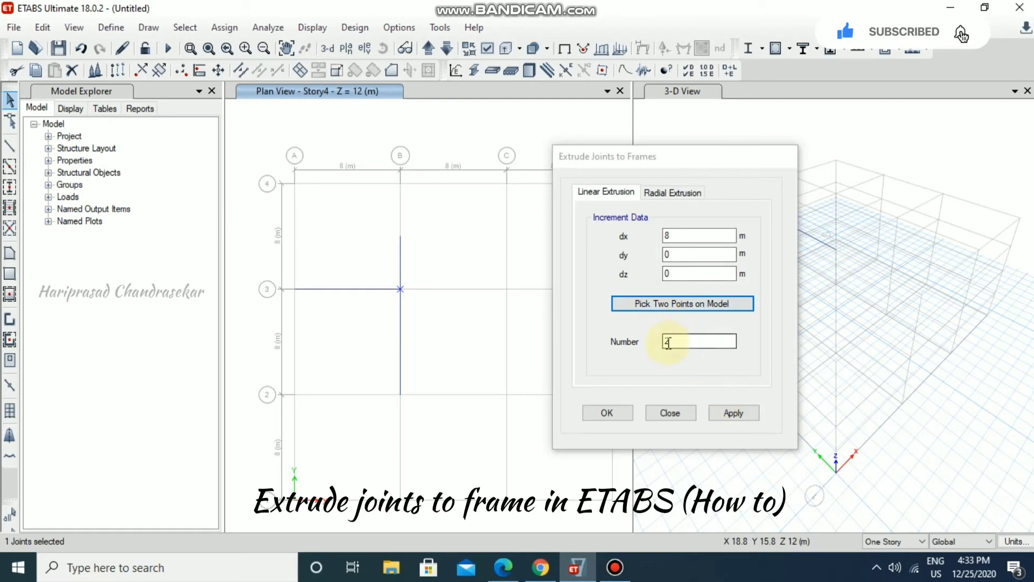
drag(711, 157, 870, 151)
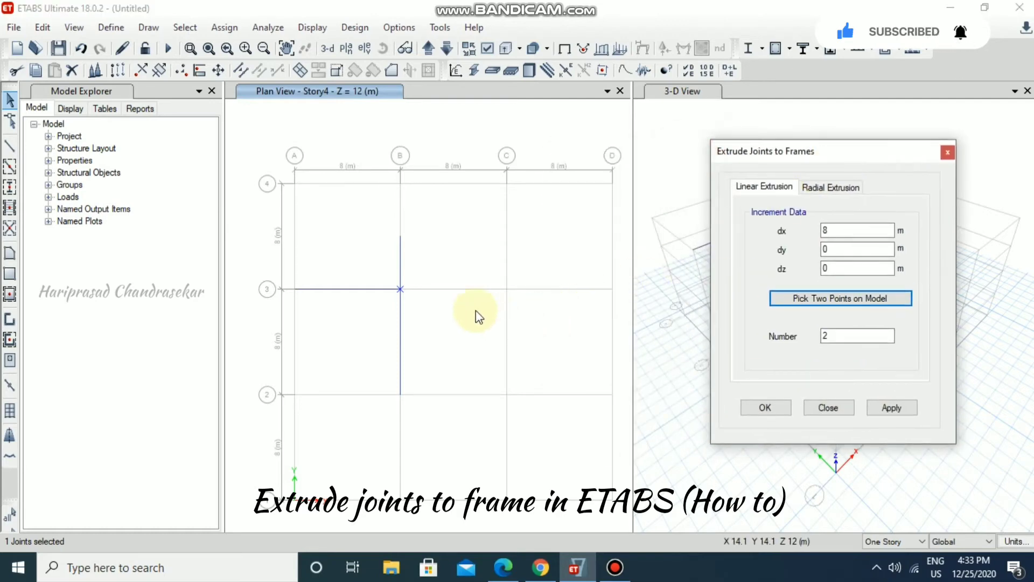
click(896, 407)
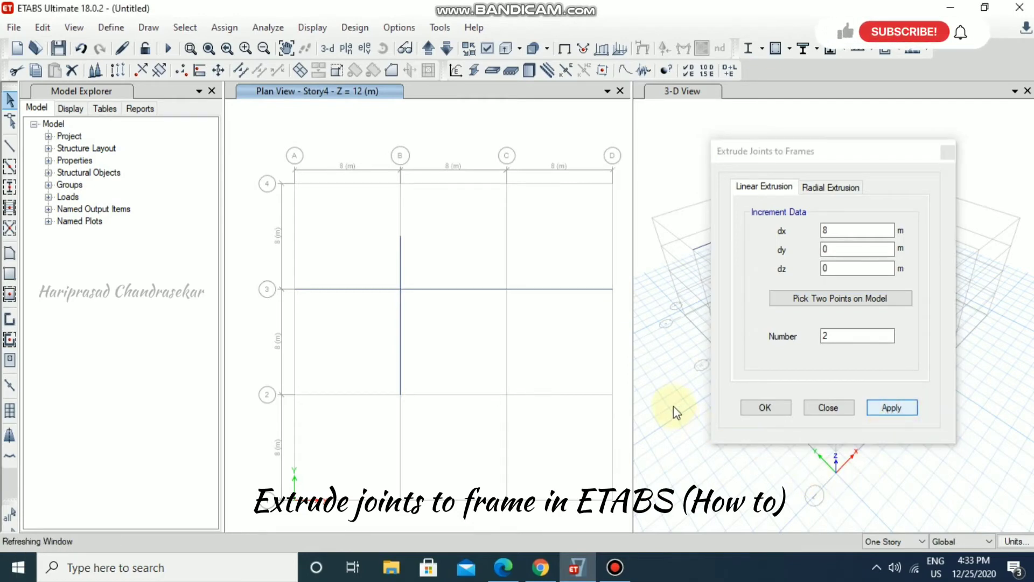
Clear the grid 3 beams, select joint C3, and pick C3 to D4 as the increment
click(495, 290)
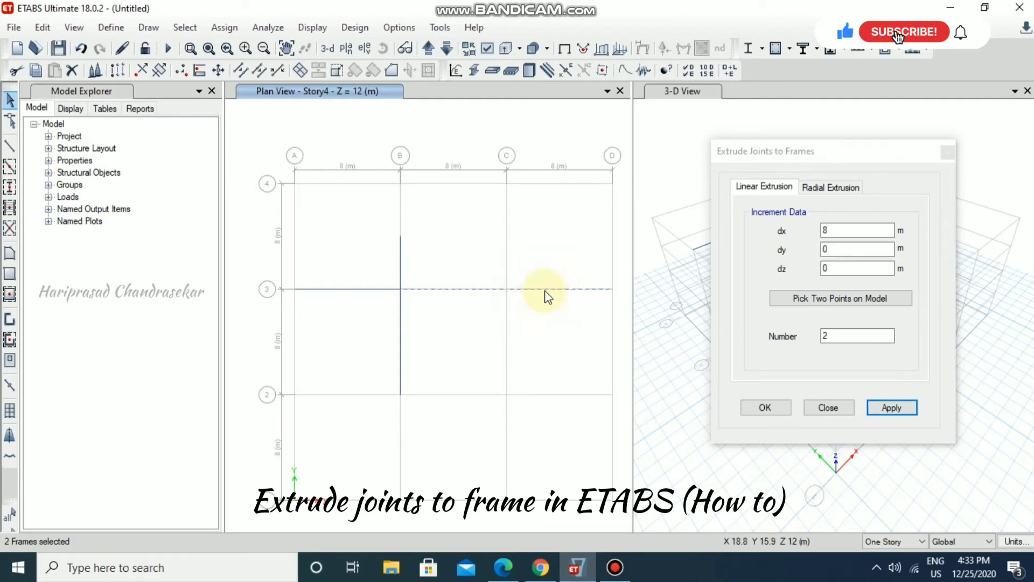
click(549, 332)
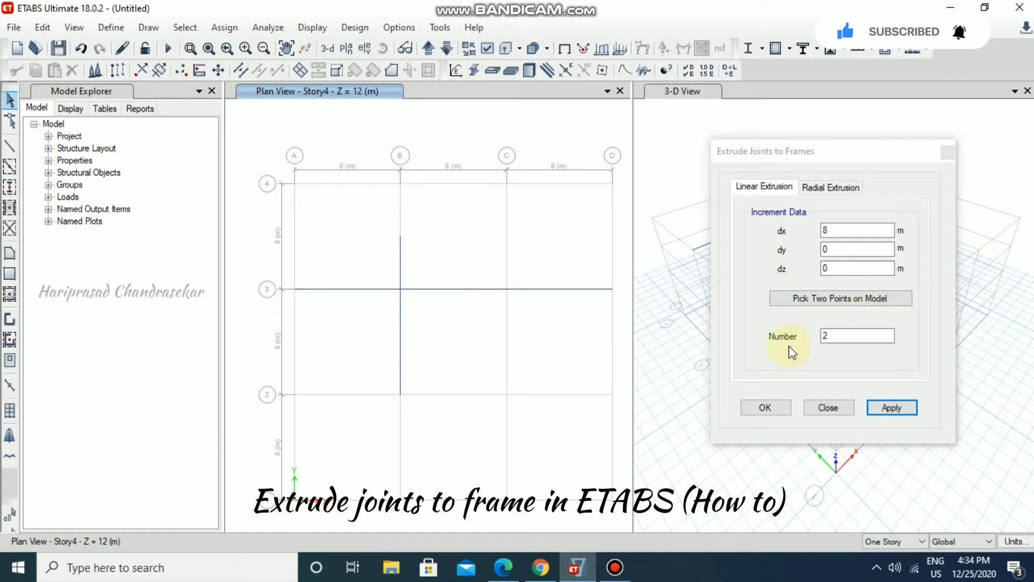
click(507, 288)
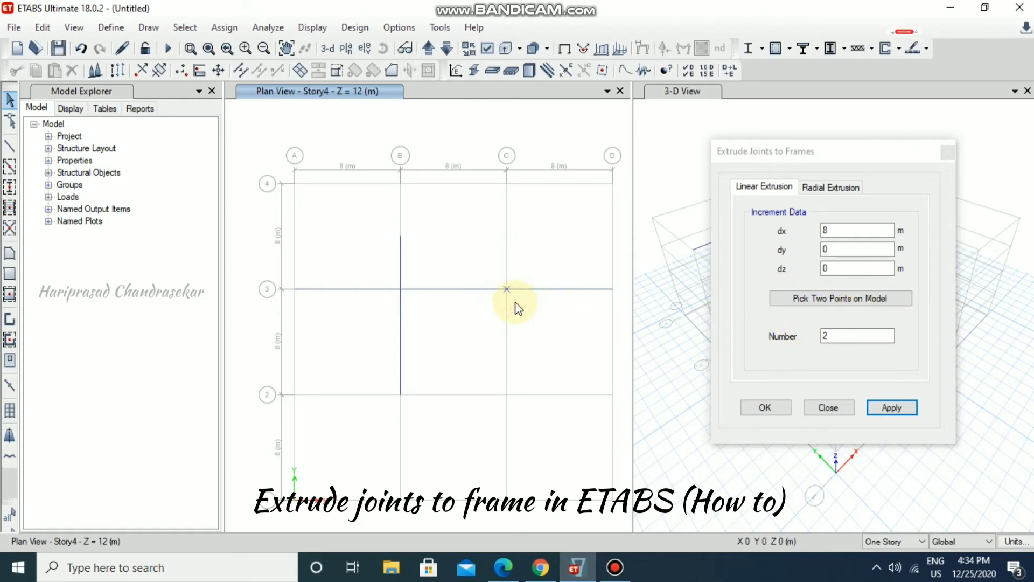
click(841, 298)
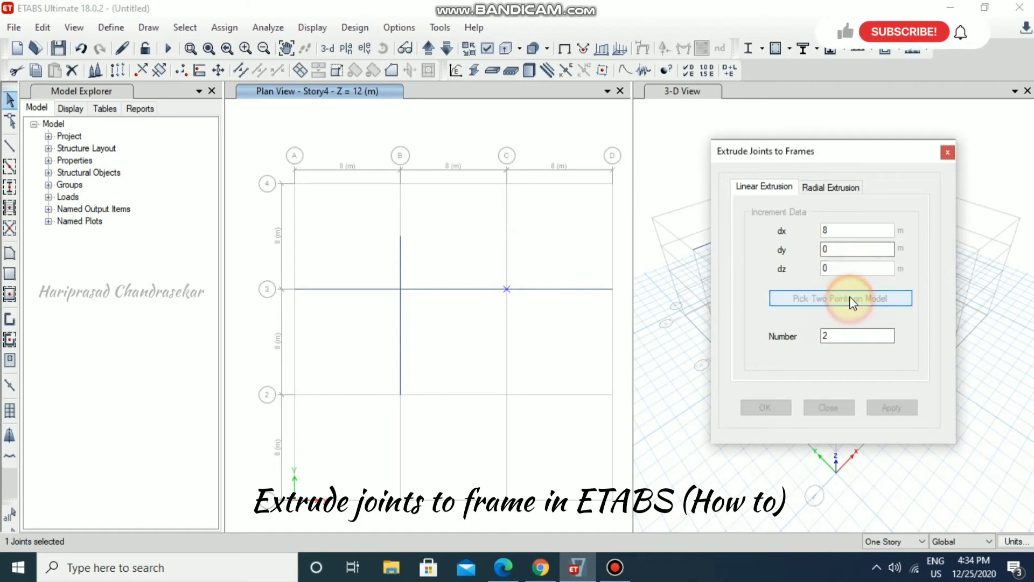
click(508, 288)
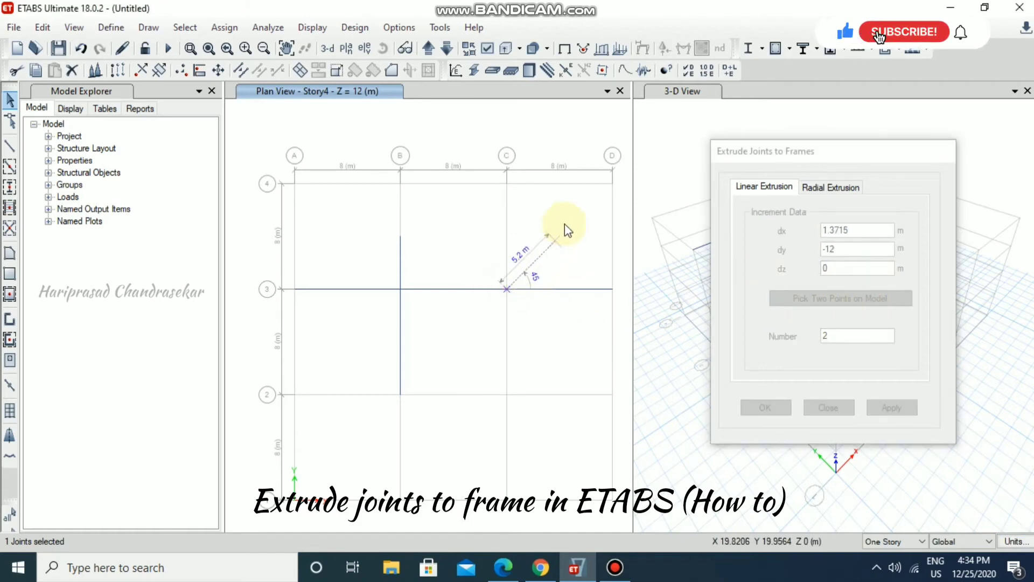
click(613, 188)
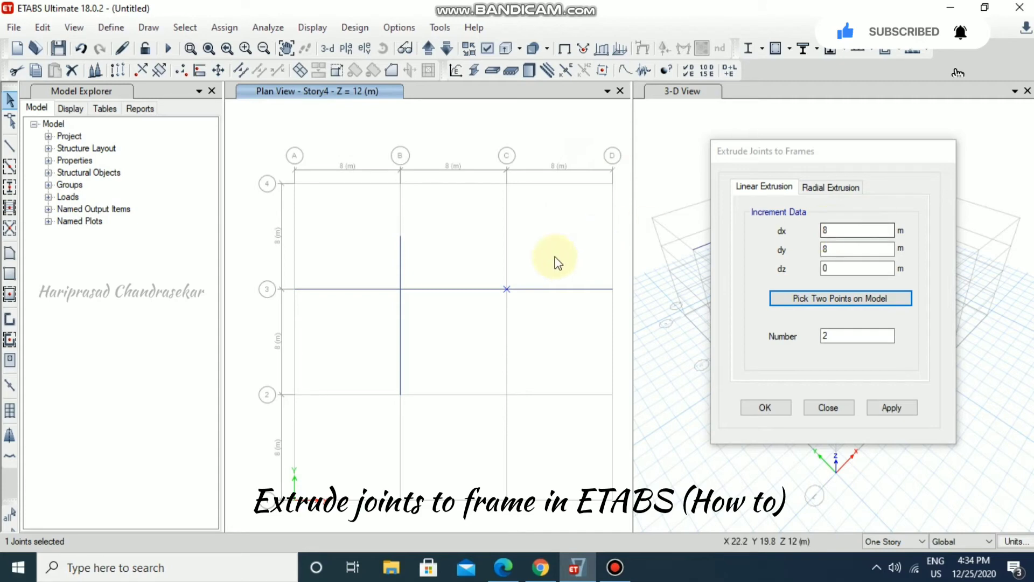
Set Number to 1 and extrude C3 into a diagonal frame to D4
click(509, 290)
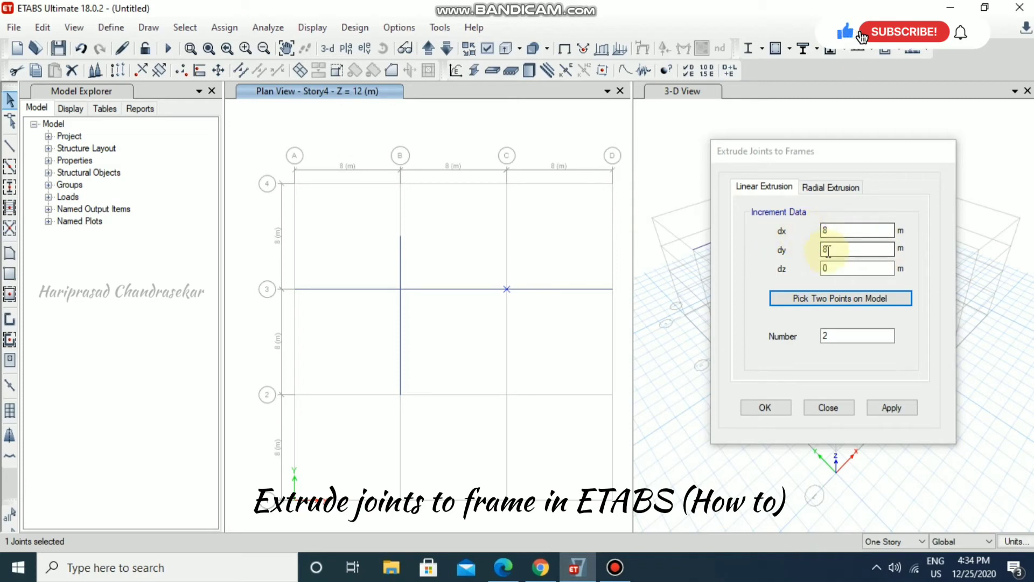
double_click(852, 338)
text(1)
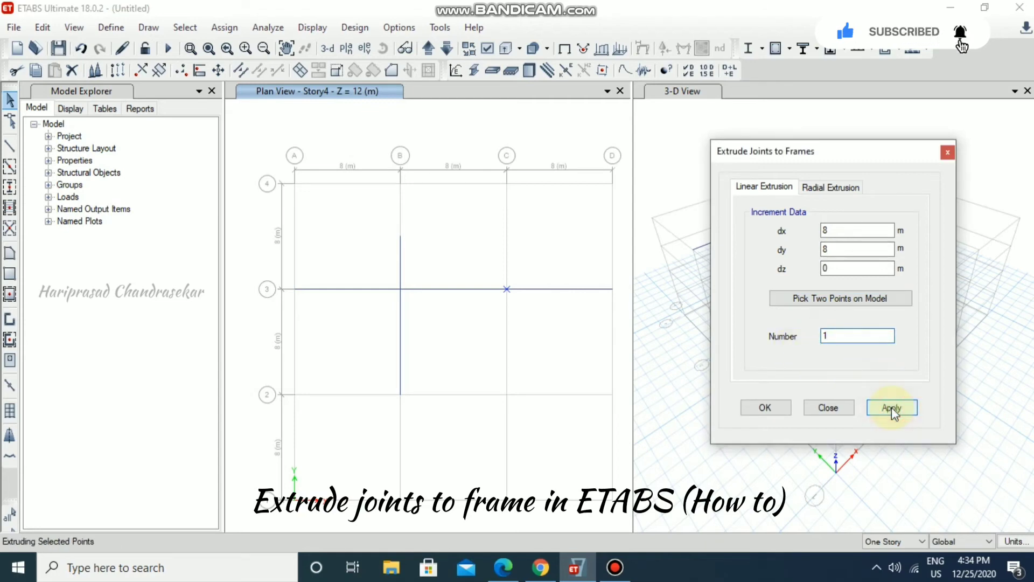
click(892, 410)
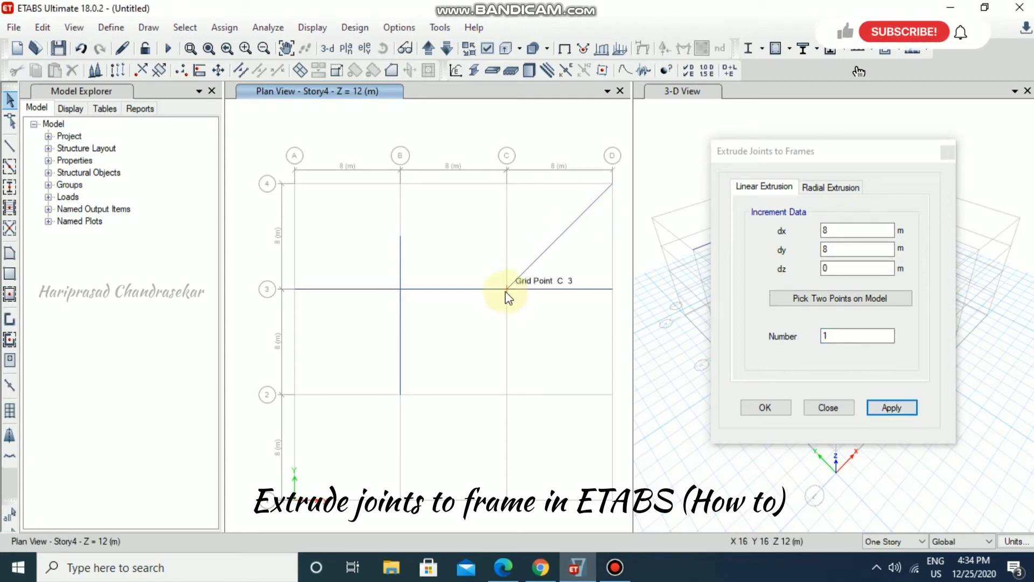
Pick C3 to D2 as the increment, giving dx 8 and dy -8
click(822, 299)
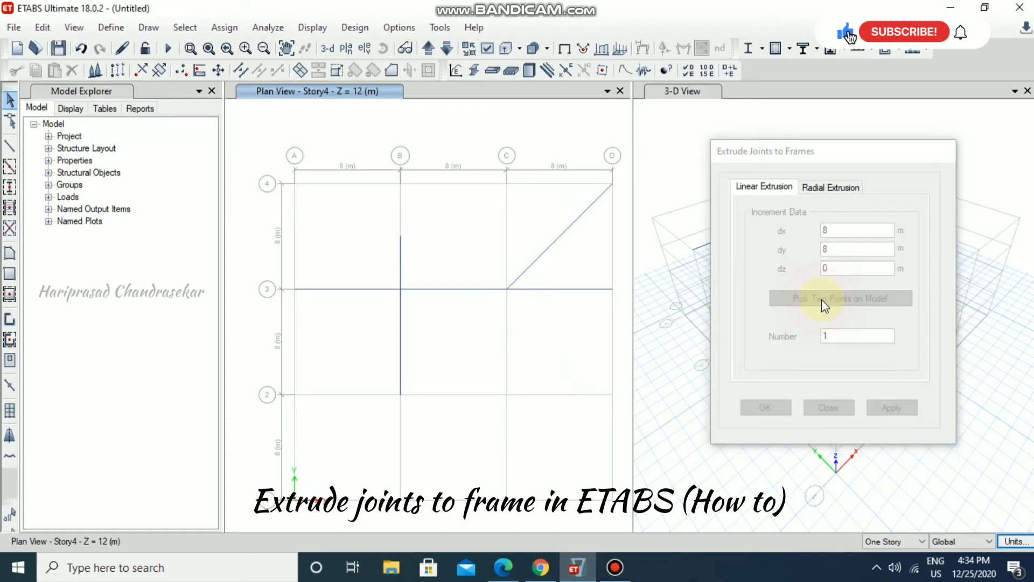
click(507, 290)
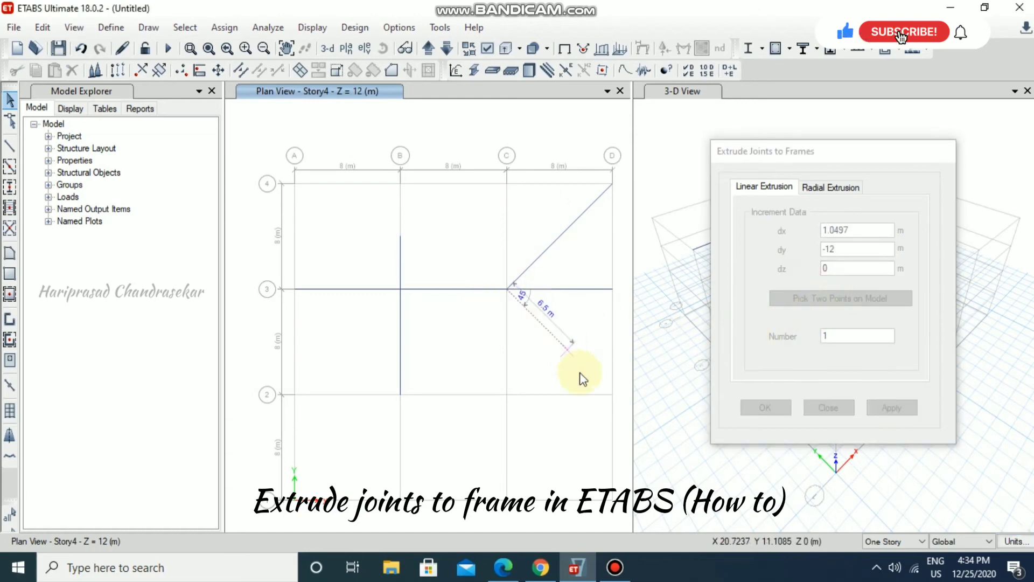
click(612, 394)
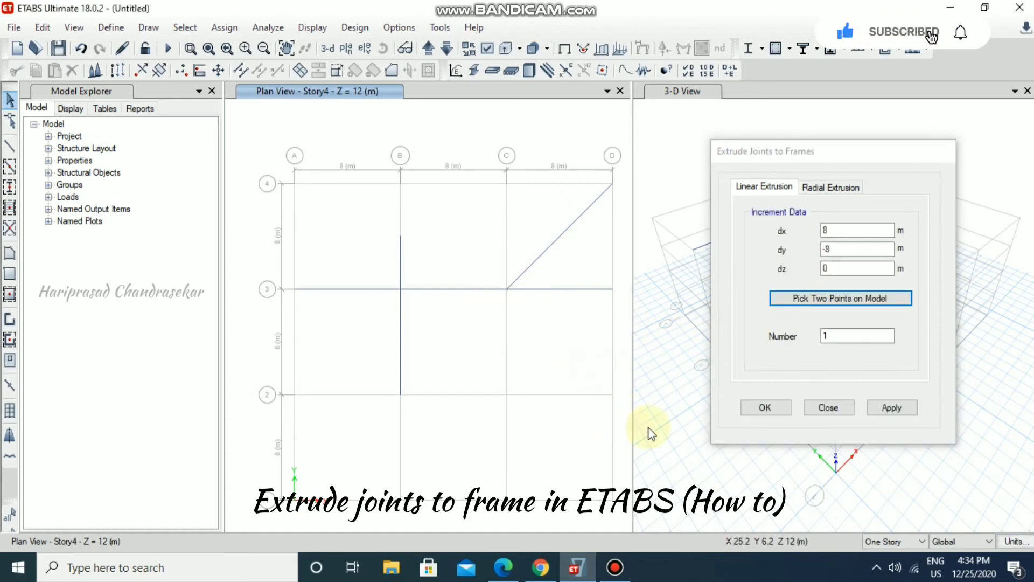
click(830, 230)
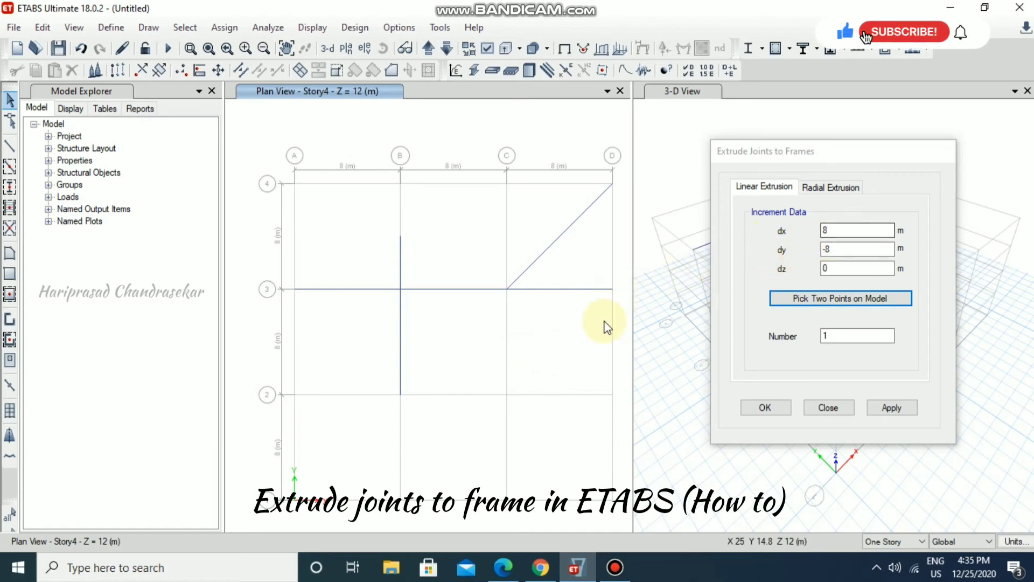
click(853, 230)
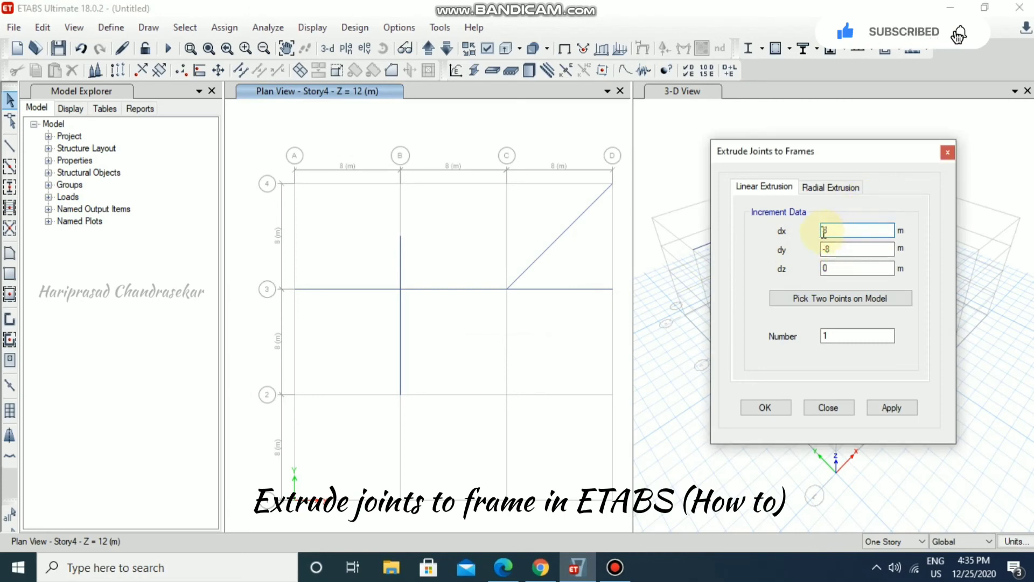
click(841, 248)
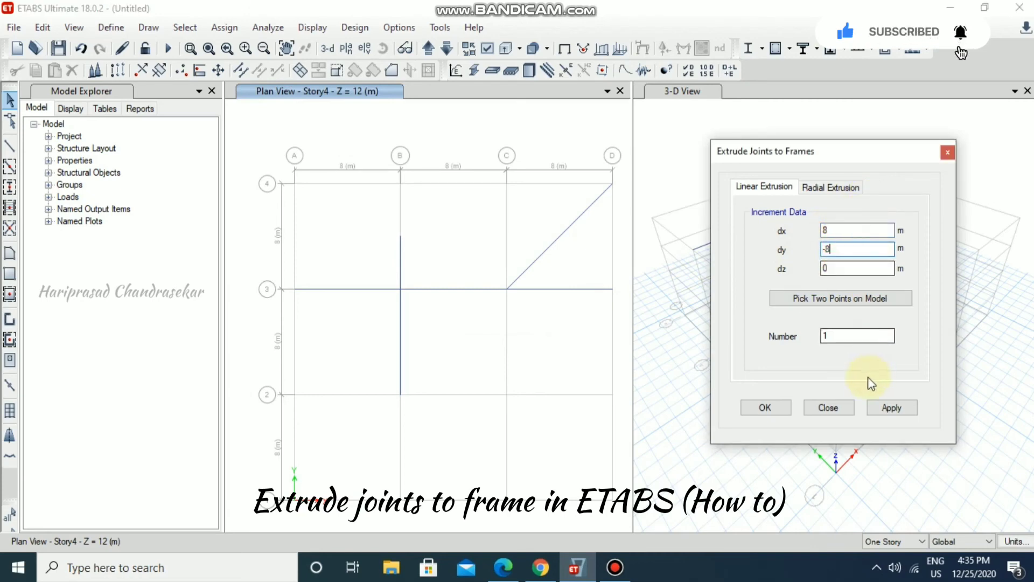
Try extruding with nothing selected, dismiss the warning, and reselect joint C3
click(893, 408)
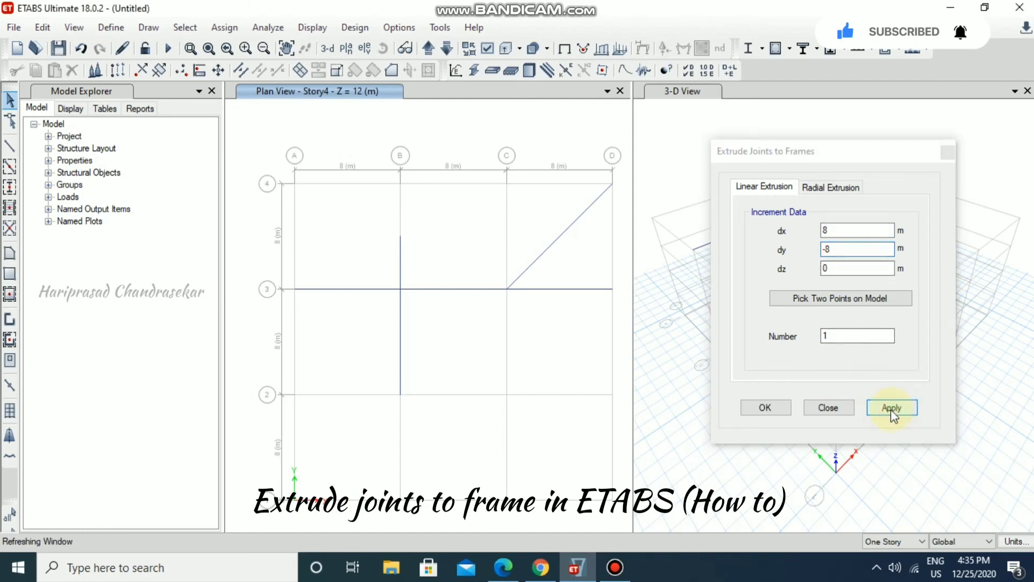
click(636, 338)
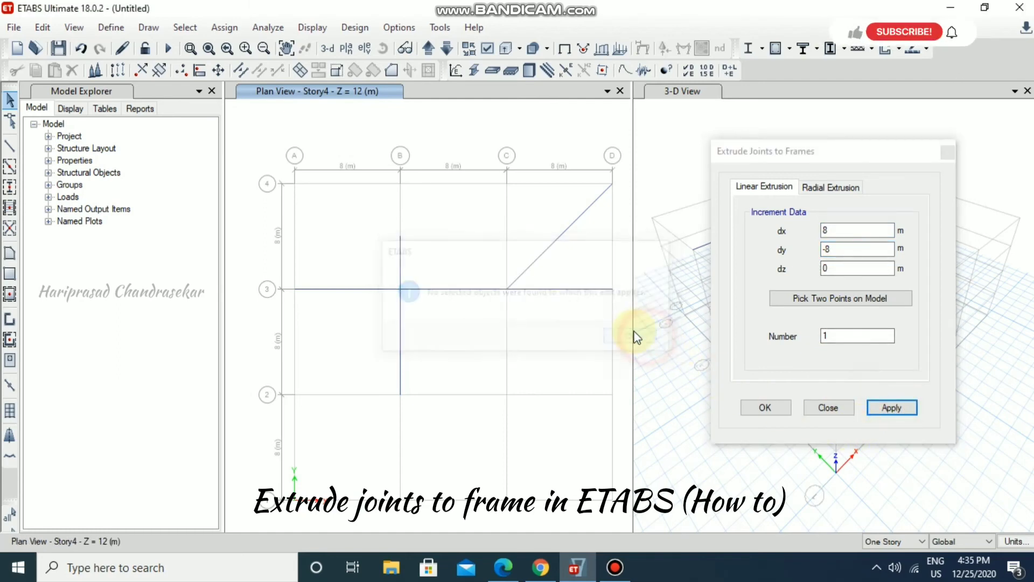
click(507, 288)
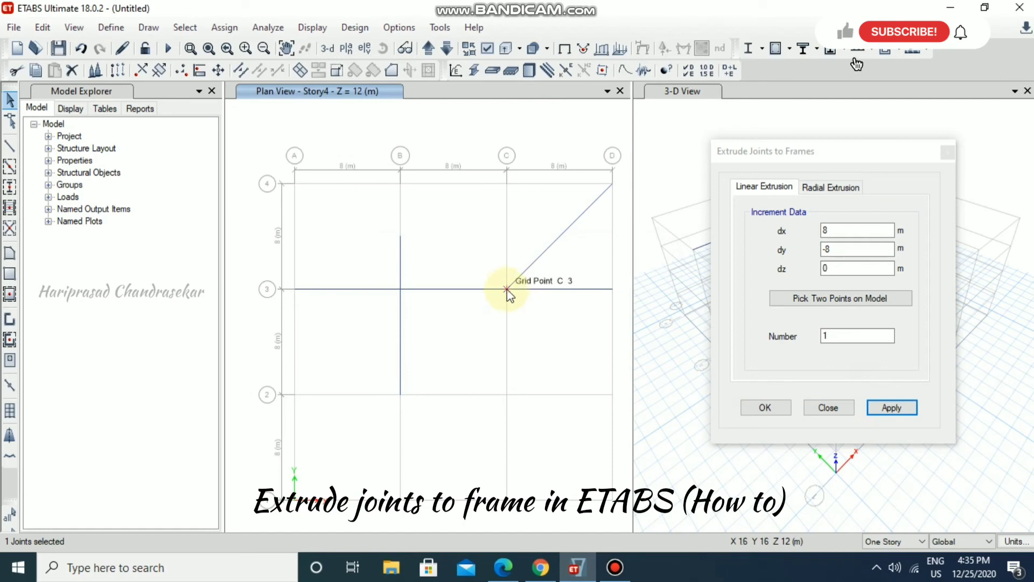
Extrude C3 to D2 with dx 8 and dy -8, then reselect C3
click(893, 408)
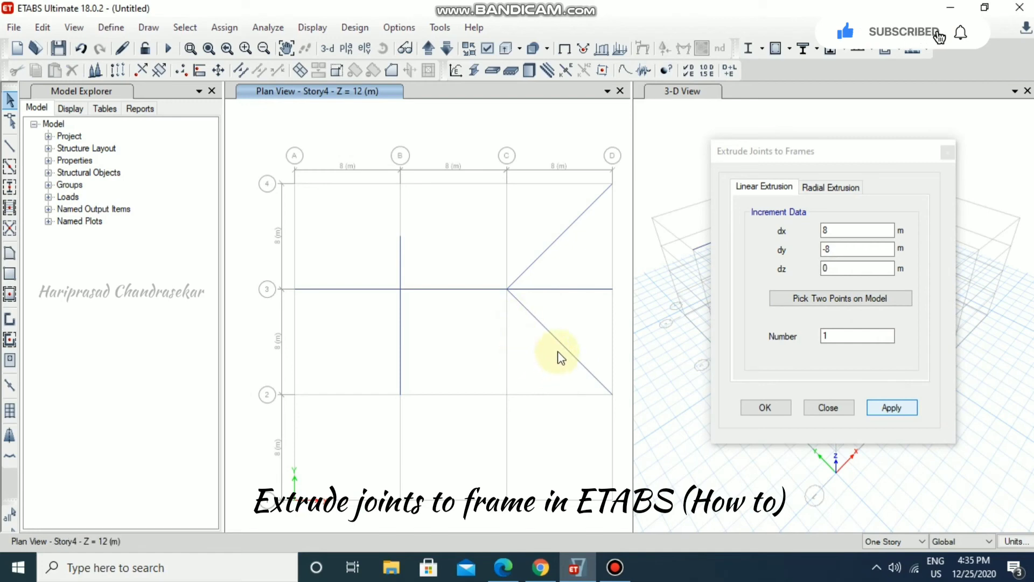
click(507, 289)
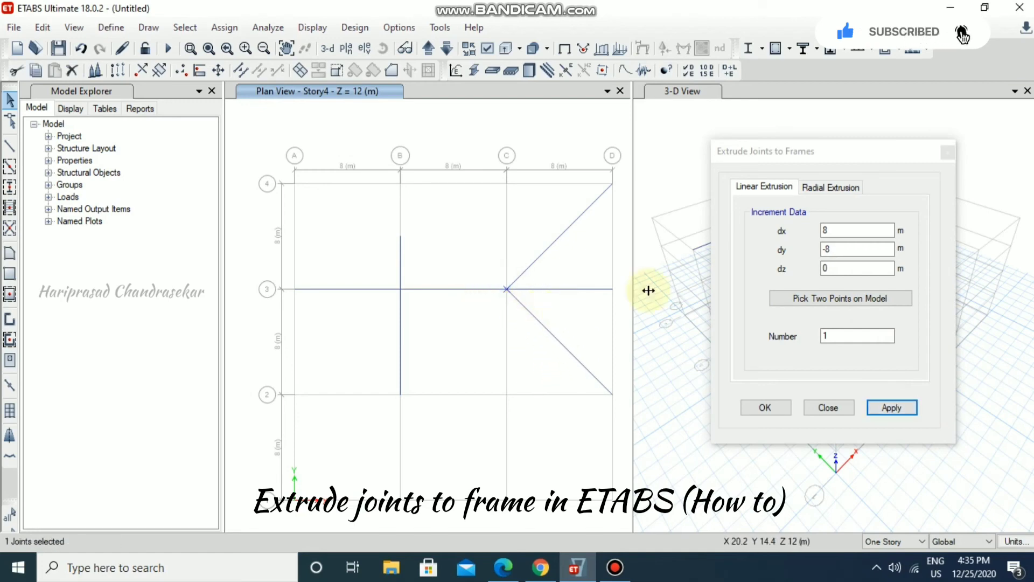
click(826, 248)
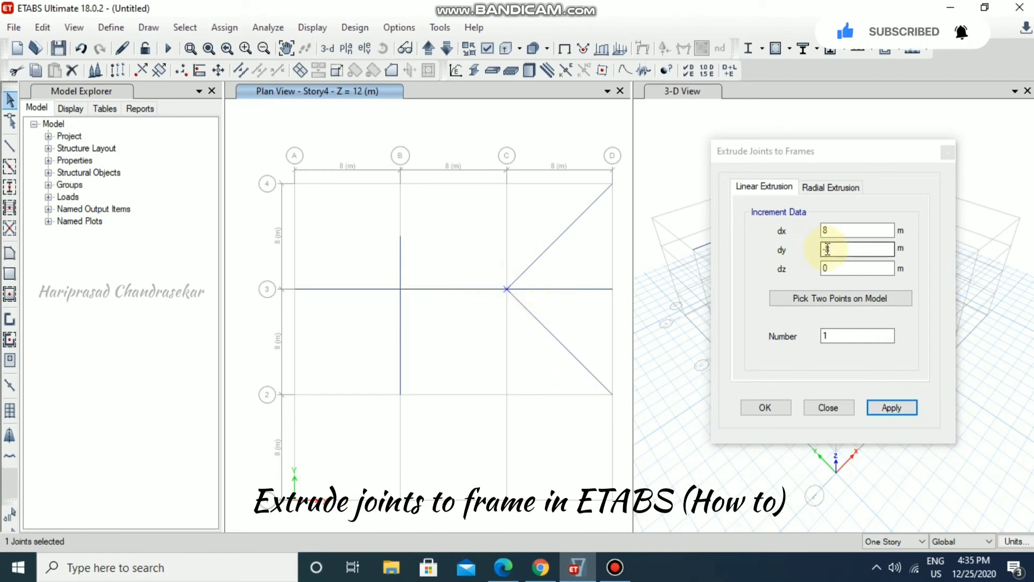
Change dx to -8 and extrude C3 into a diagonal frame to B2
click(826, 231)
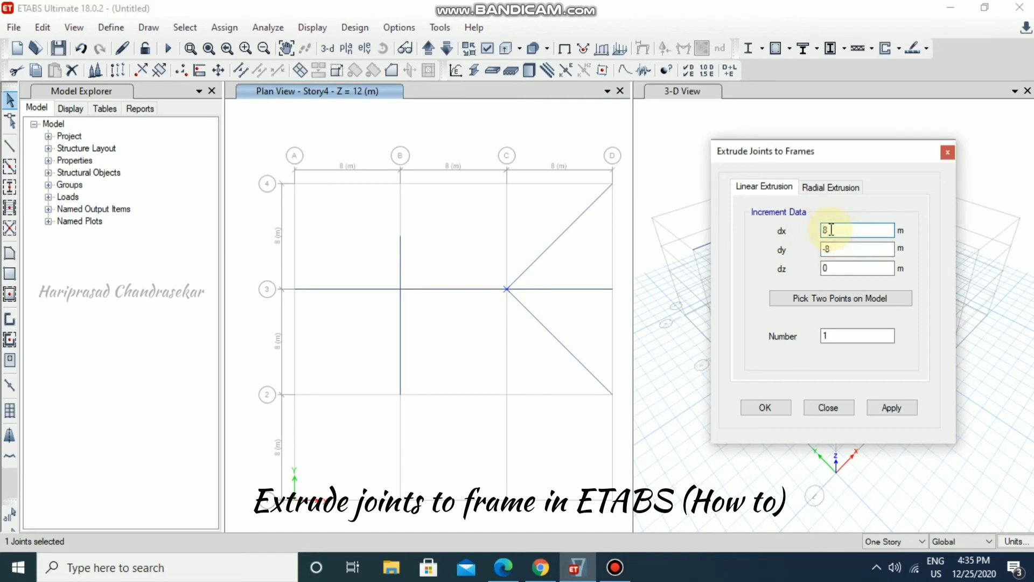
text(-8)
click(892, 408)
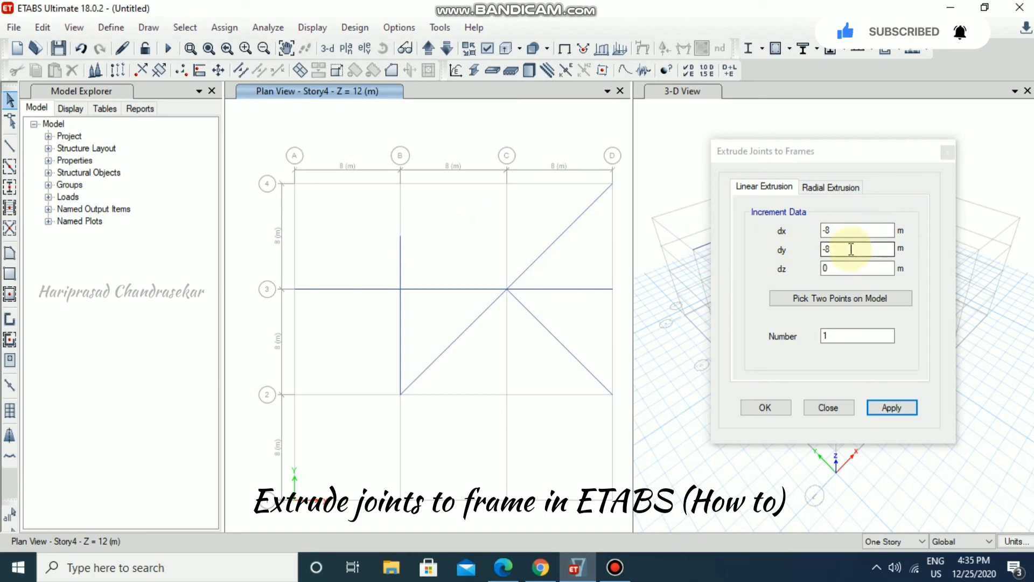
Extrude joint C3 with dx -8 m and dy 8 m into a diagonal frame to B4, after clearing the empty-selection warning
click(830, 232)
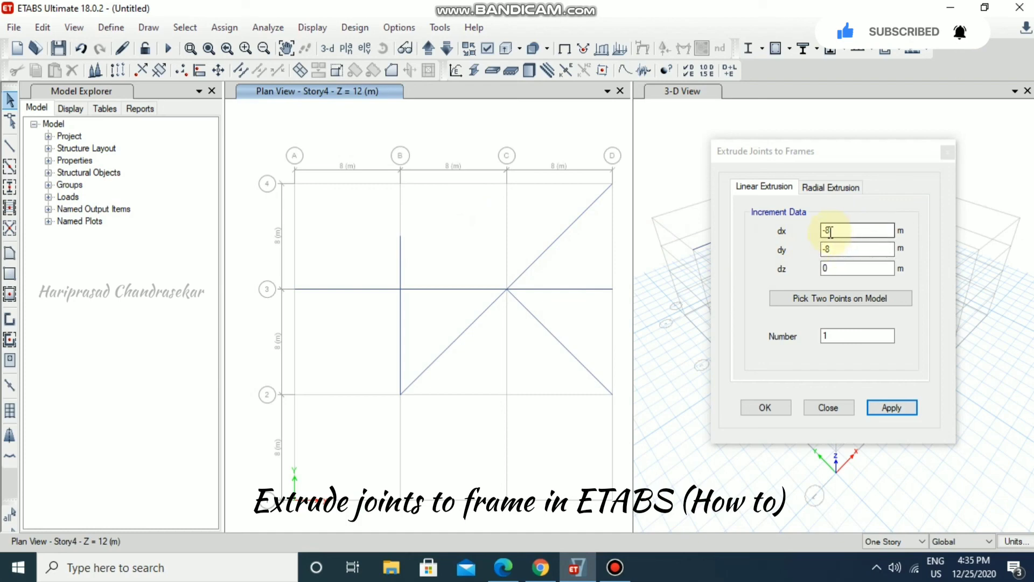
click(831, 249)
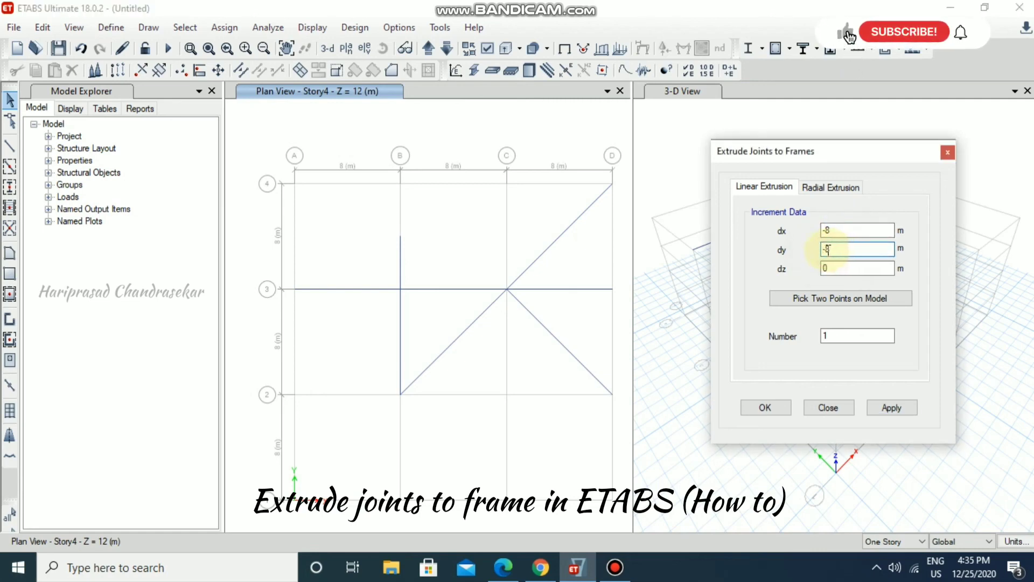
text(8)
click(891, 407)
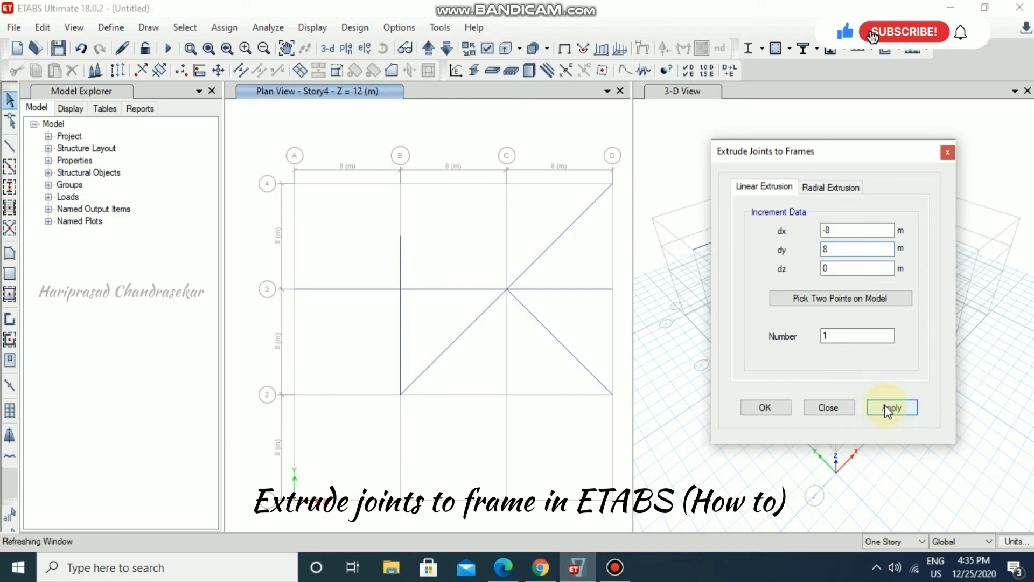
click(636, 338)
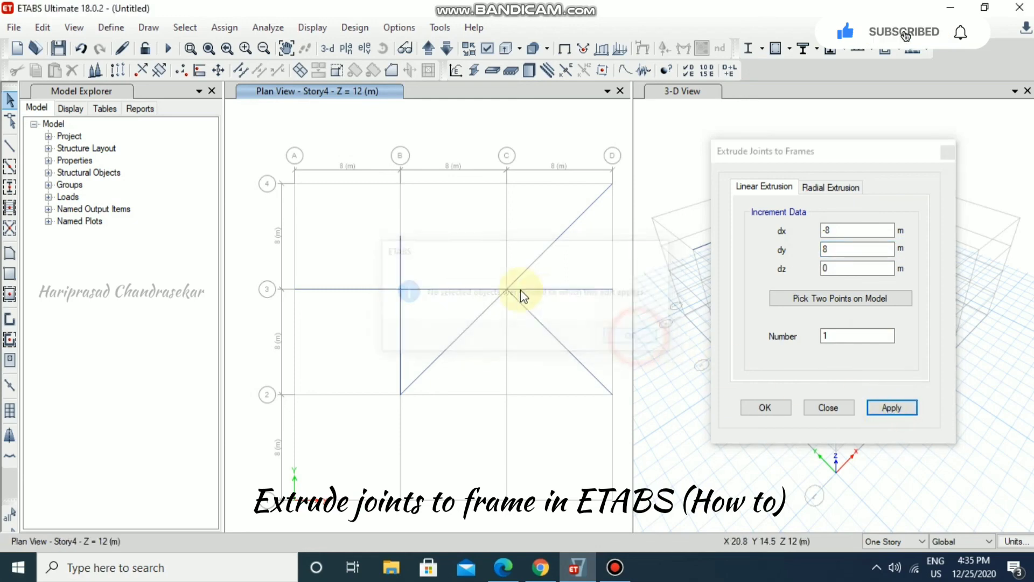
click(507, 289)
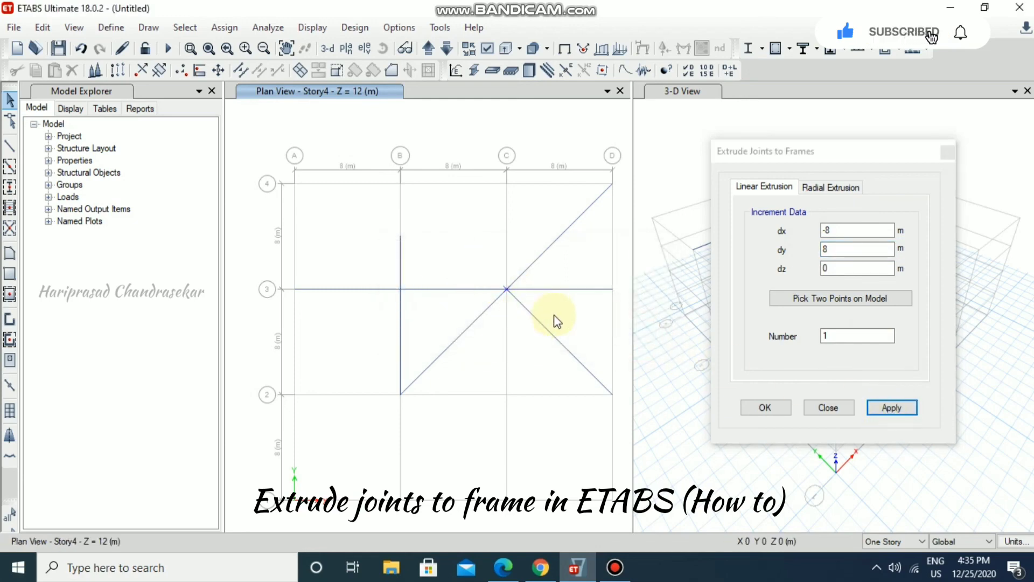
click(892, 407)
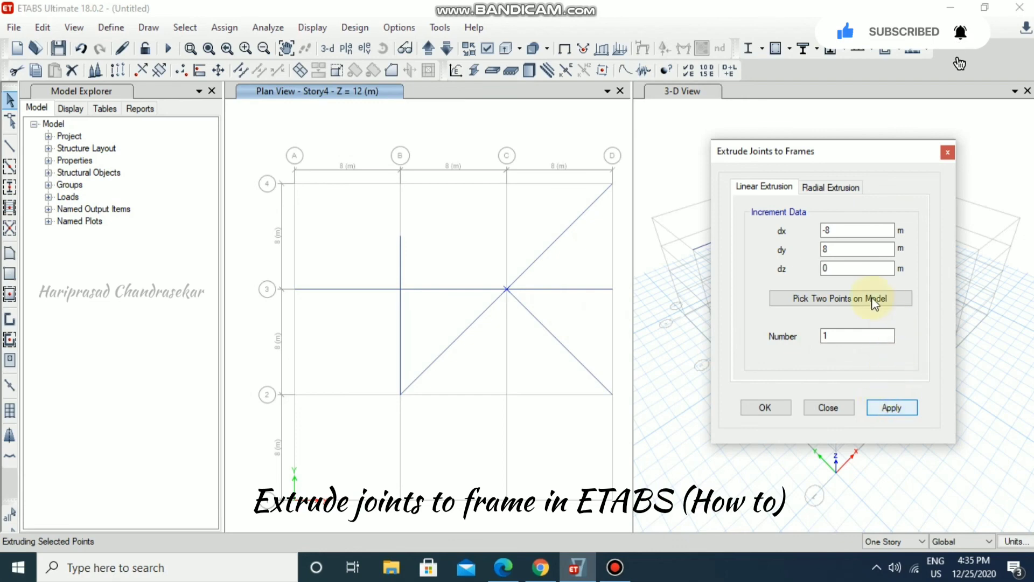